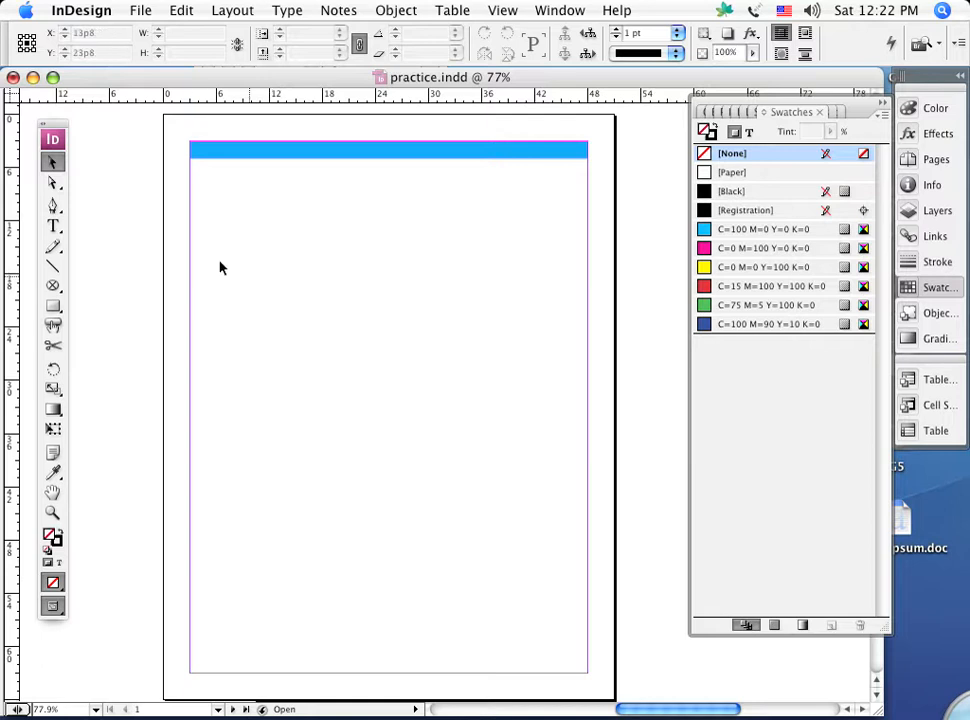
# Create a text frame spanning the margins below the blue bar and enter the person's full name and "Graphic Designer" on two lines.
pyautogui.click(54, 226)
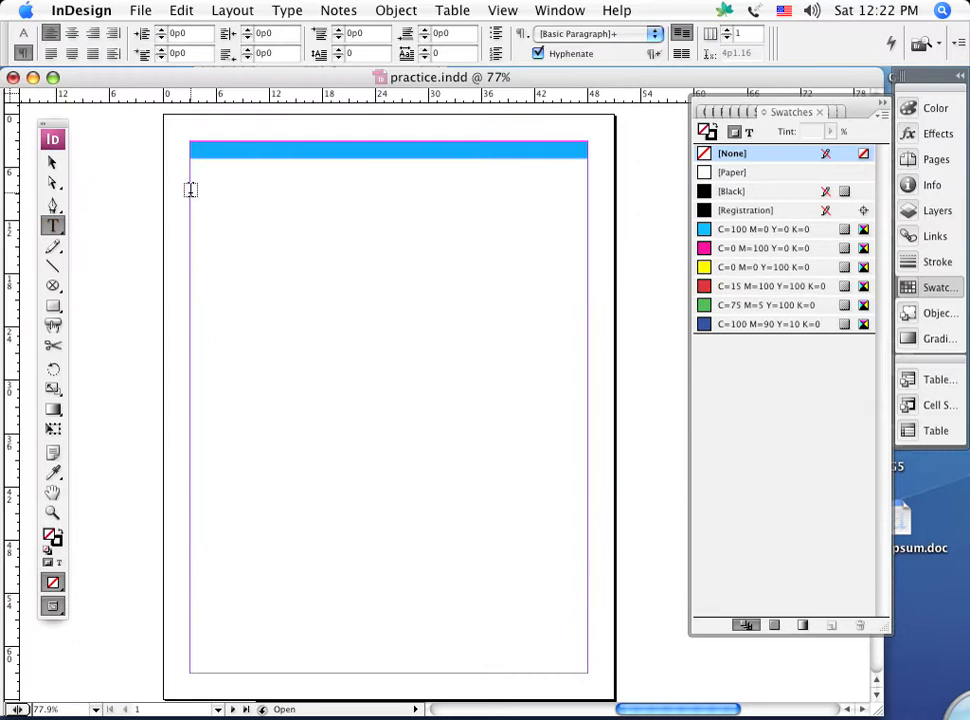
pyautogui.moveTo(190, 192); pyautogui.dragTo(588, 318)
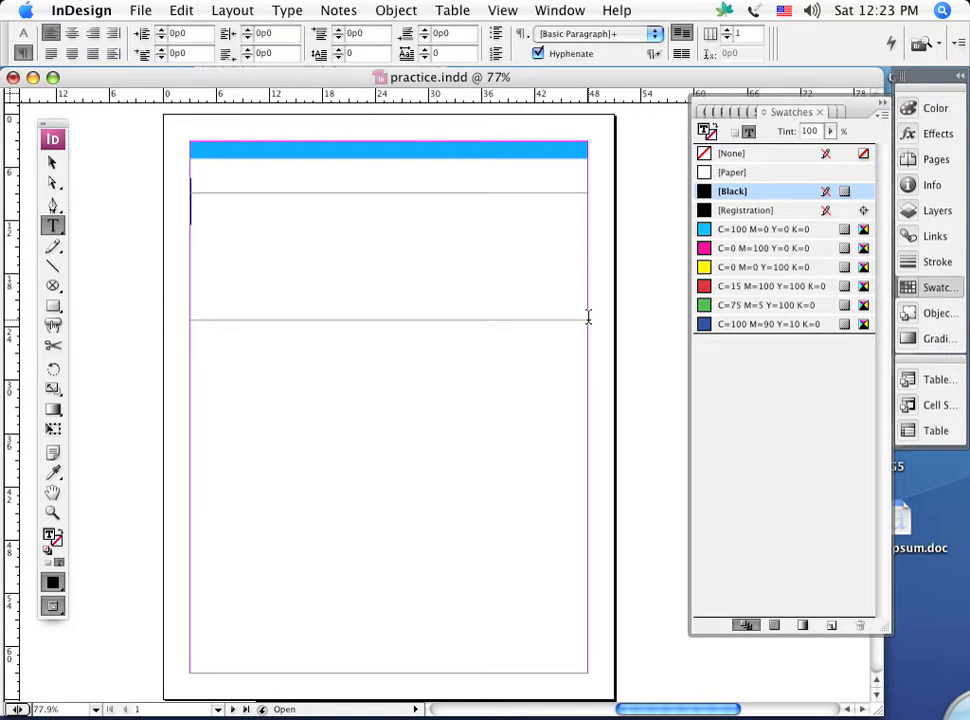
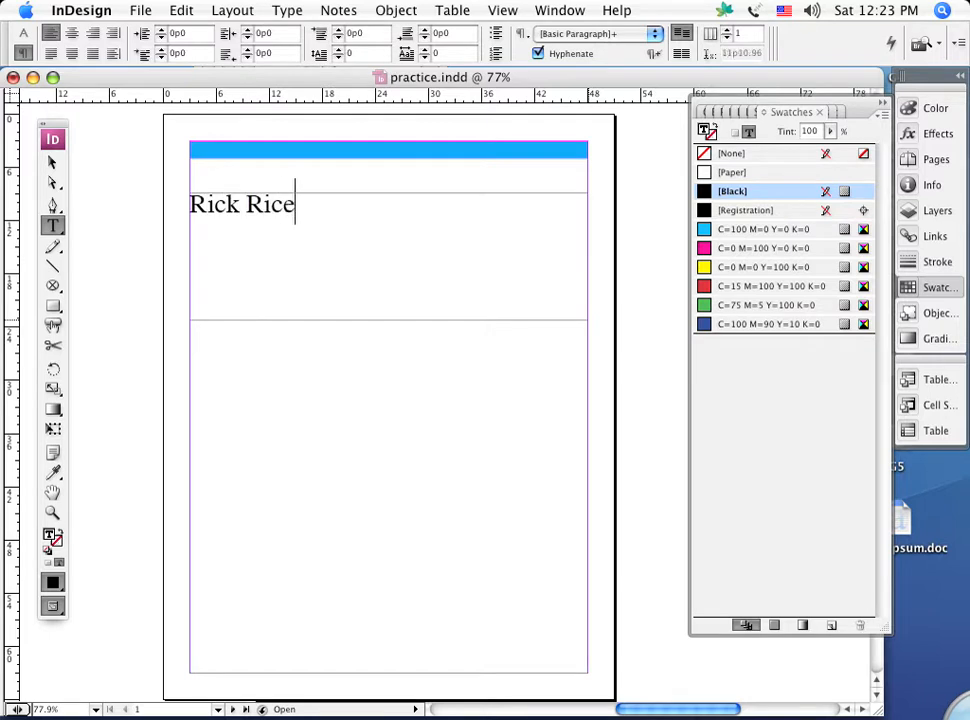
pyautogui.press('Return')
pyautogui.write('Gra')
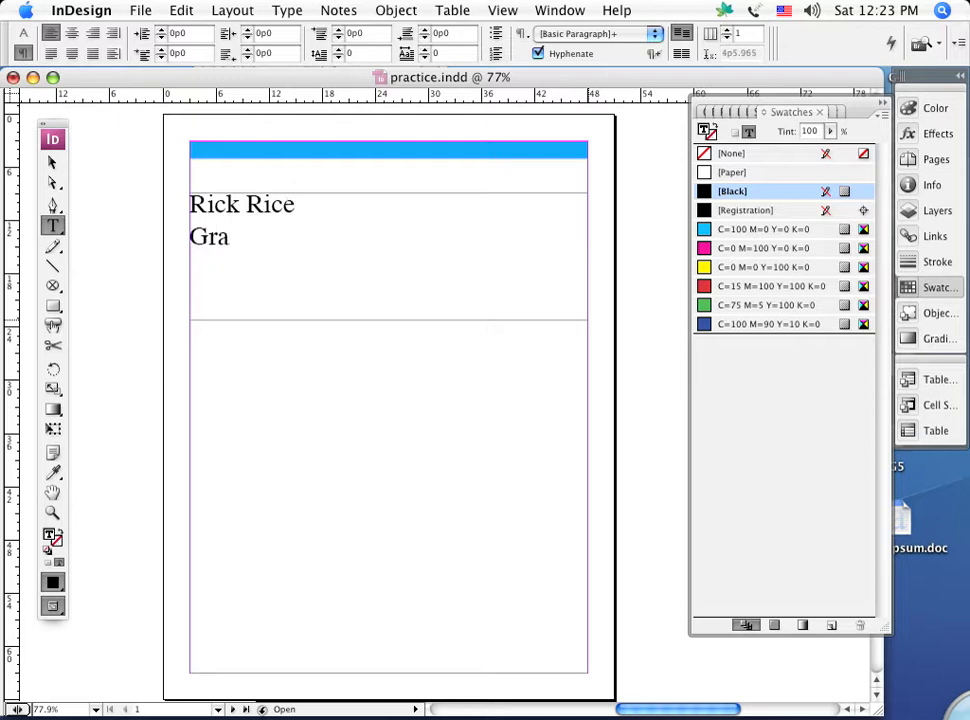
pyautogui.write('phic D')
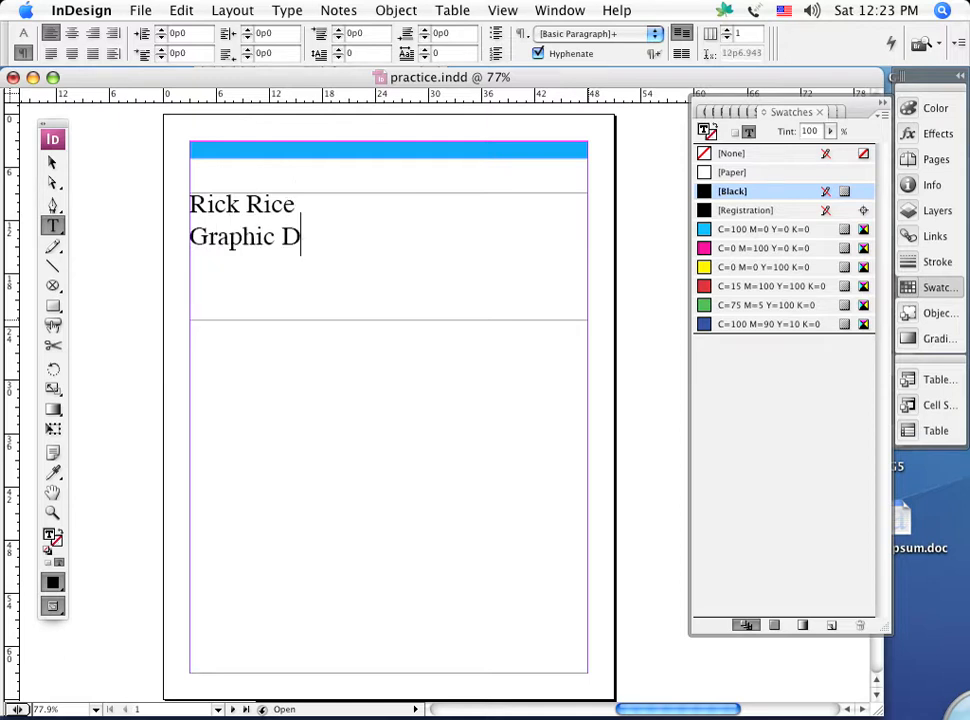
pyautogui.write('esigner')
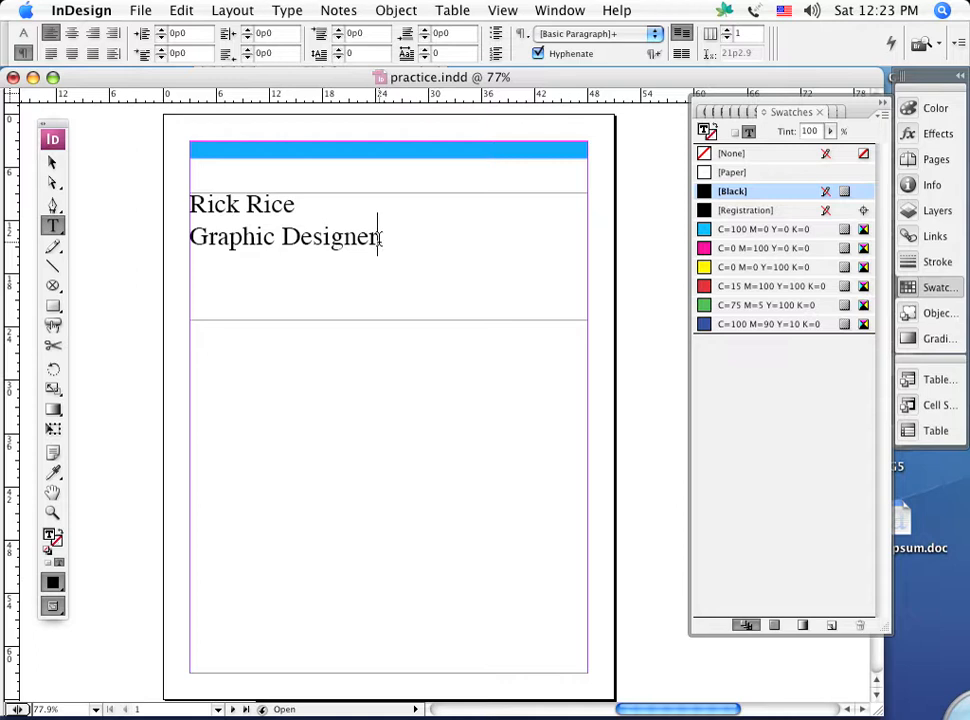
# Select both heading lines, show the character formatting controls and collapse the expanded swatch list.
pyautogui.moveTo(381, 241); pyautogui.dragTo(162, 178)
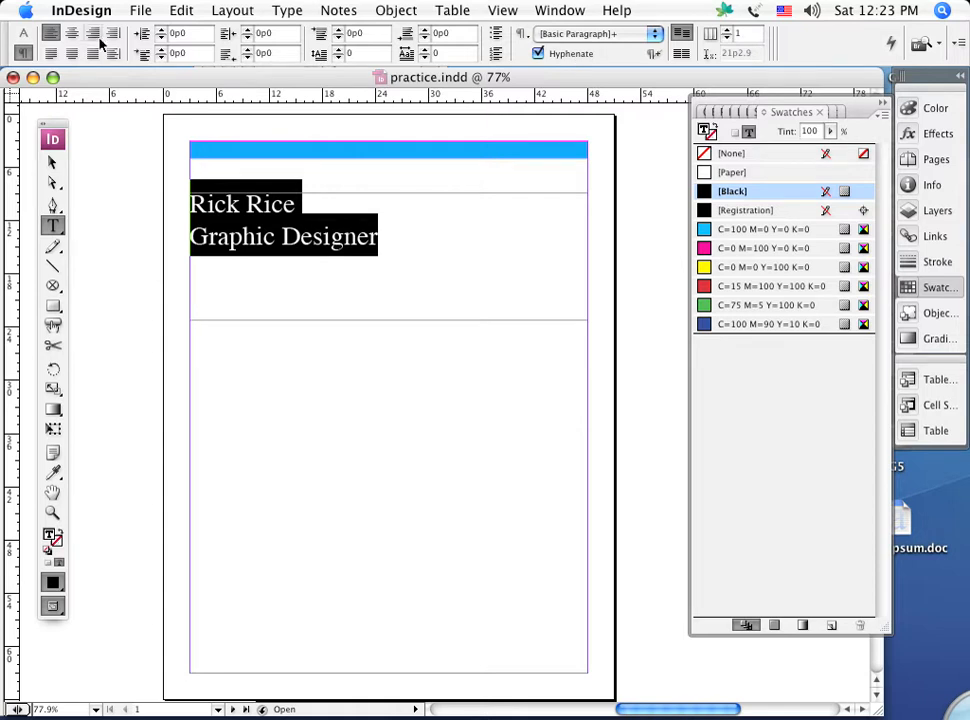
pyautogui.click(27, 33)
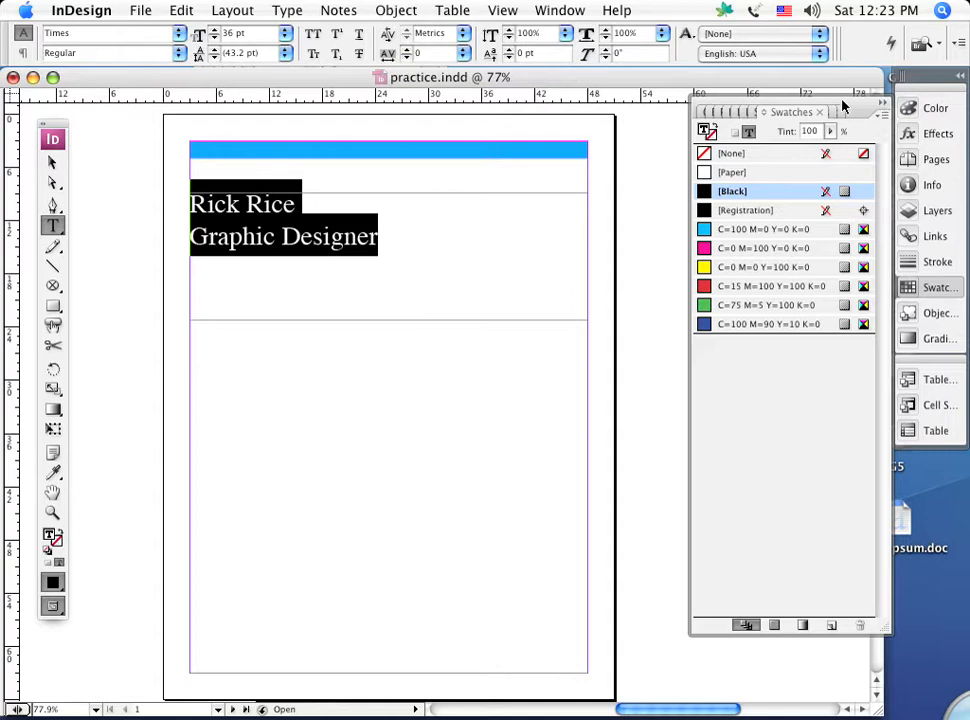
pyautogui.click(882, 93)
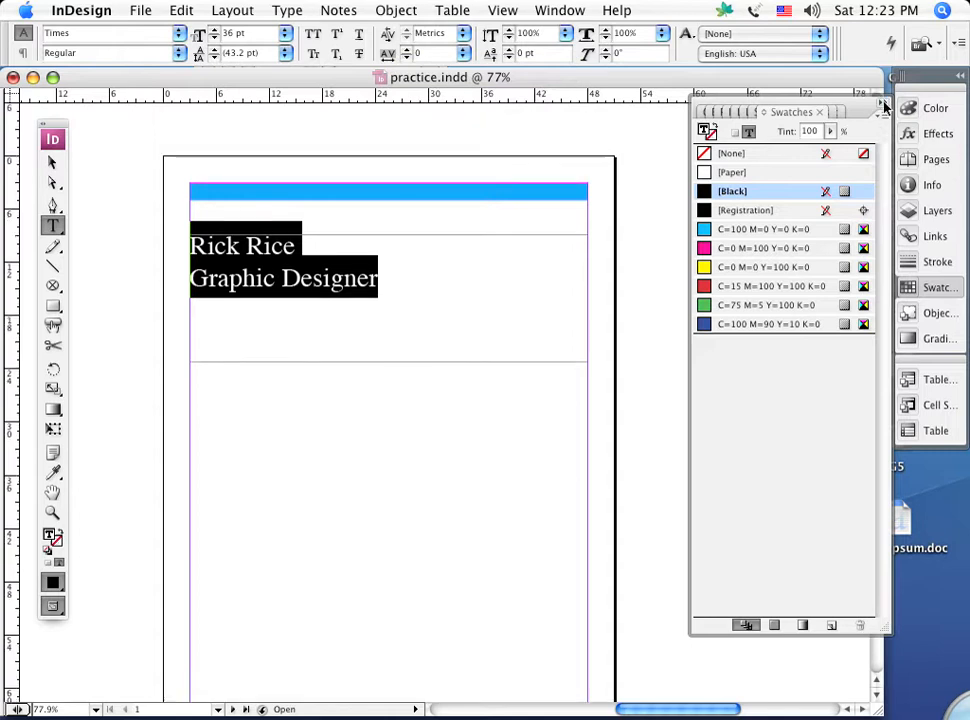
pyautogui.click(884, 101)
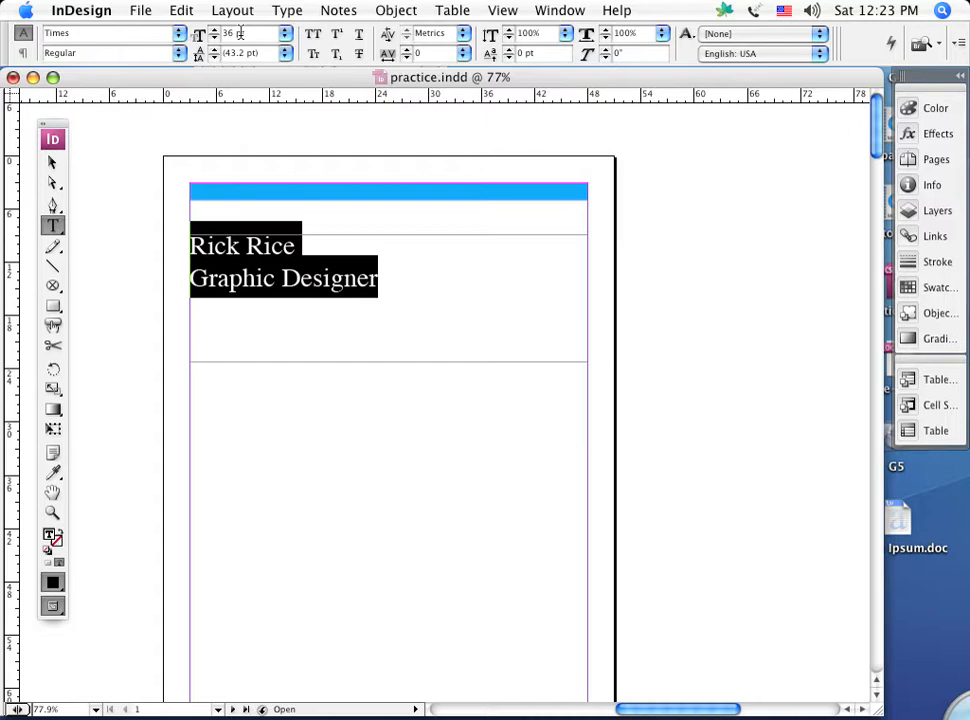
# View the floating character settings for the selected heading text and close them.
pyautogui.click(291, 11)
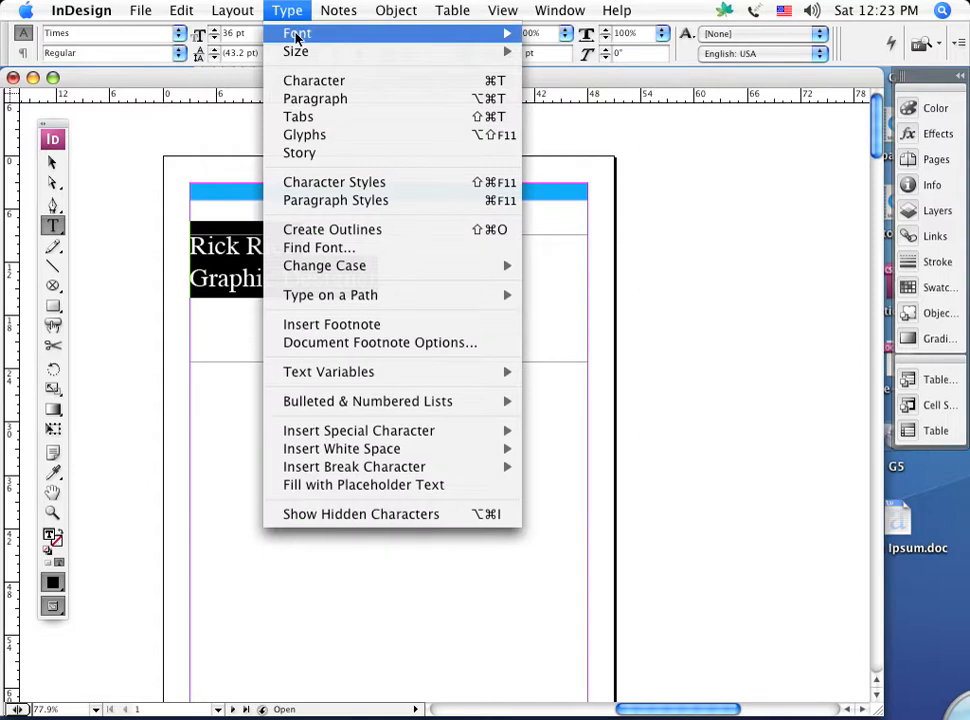
pyautogui.moveTo(297, 37)
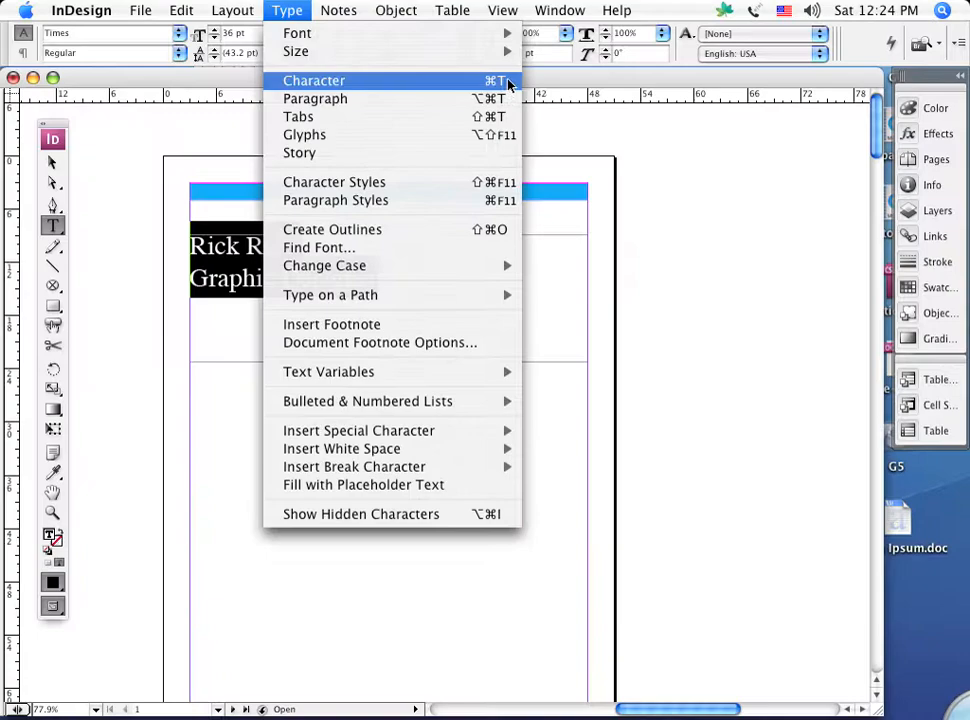
pyautogui.click(780, 260)
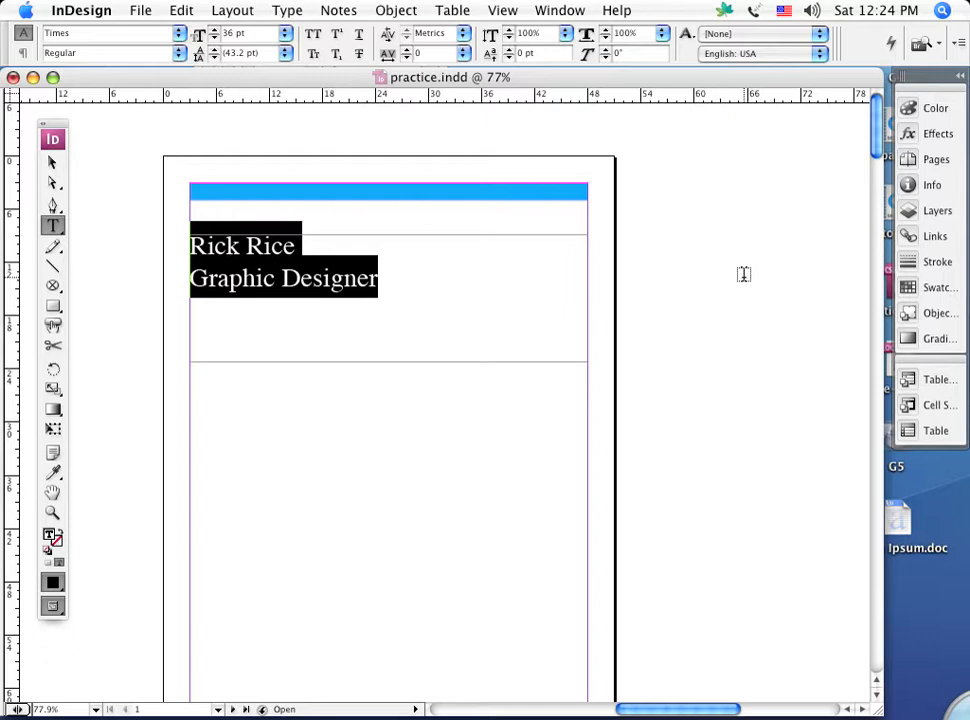
pyautogui.click(552, 11)
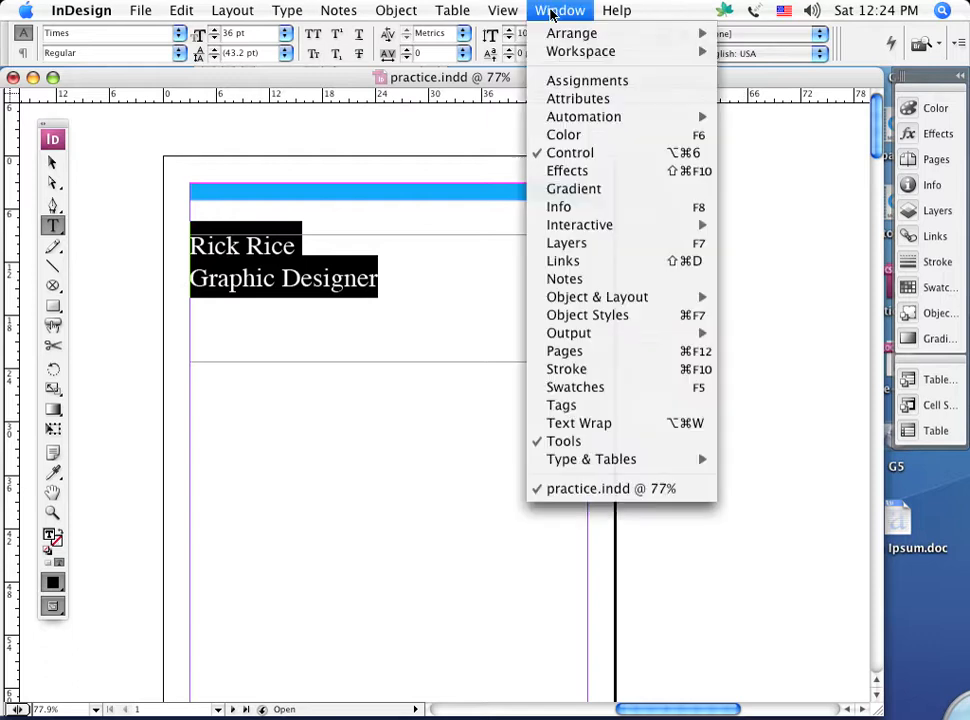
pyautogui.moveTo(291, 10)
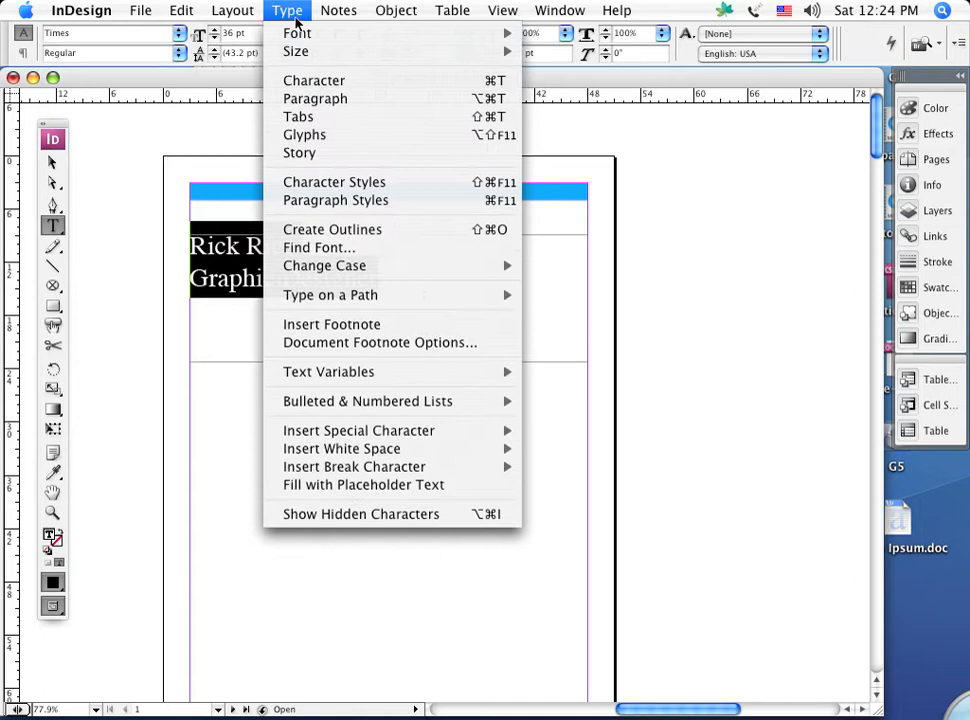
pyautogui.click(316, 82)
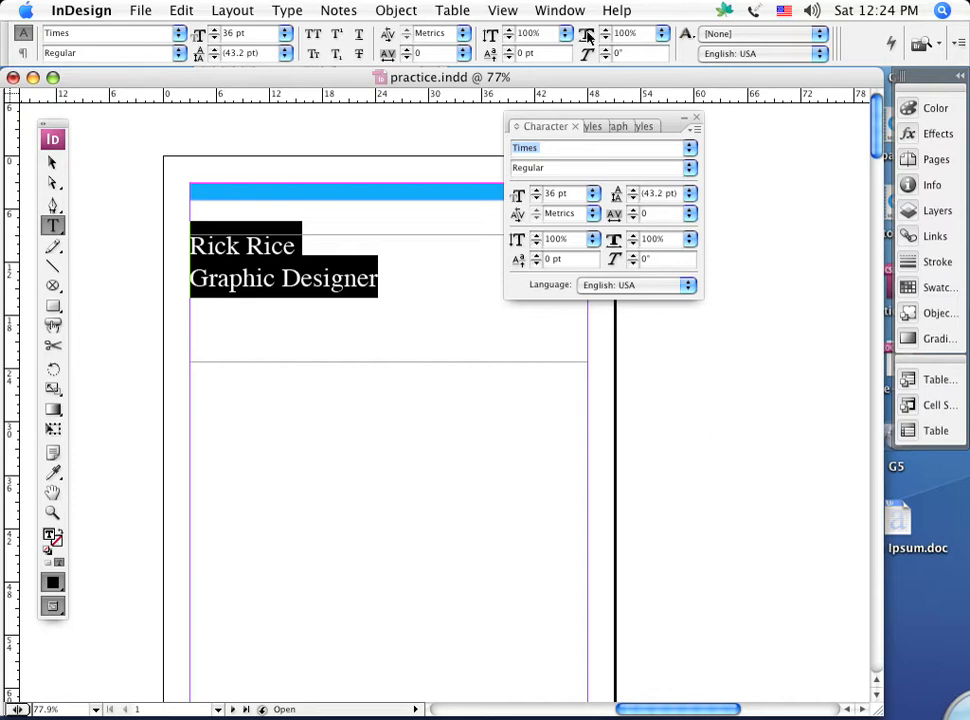
pyautogui.click(698, 119)
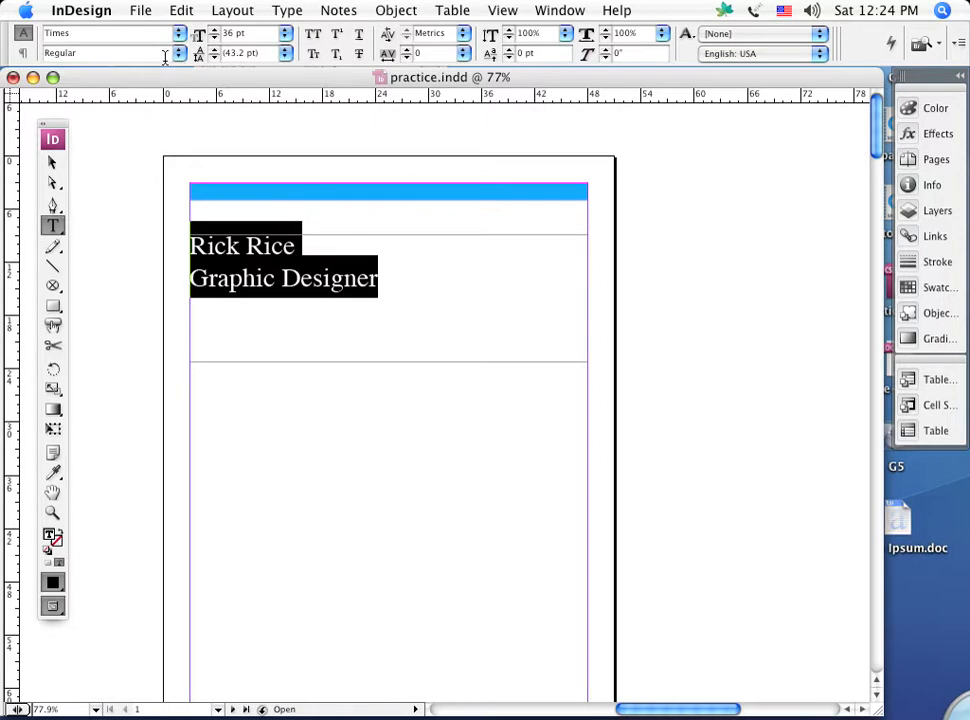
# Set both heading lines to 72 pt and enlarge only the name line to 100 pt.
pyautogui.click(285, 35)
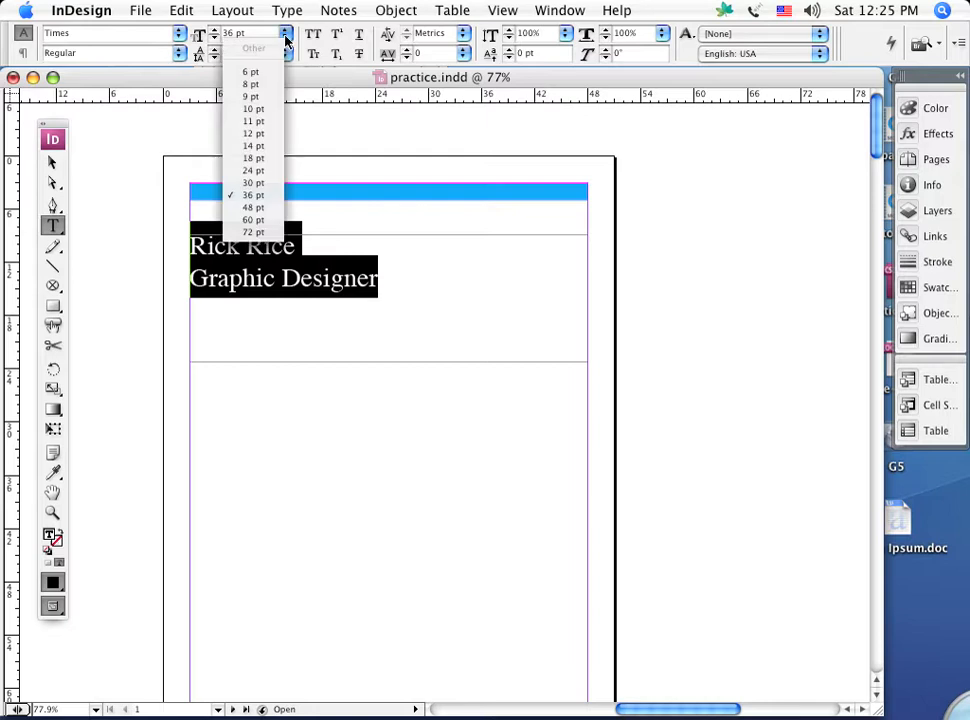
pyautogui.click(253, 233)
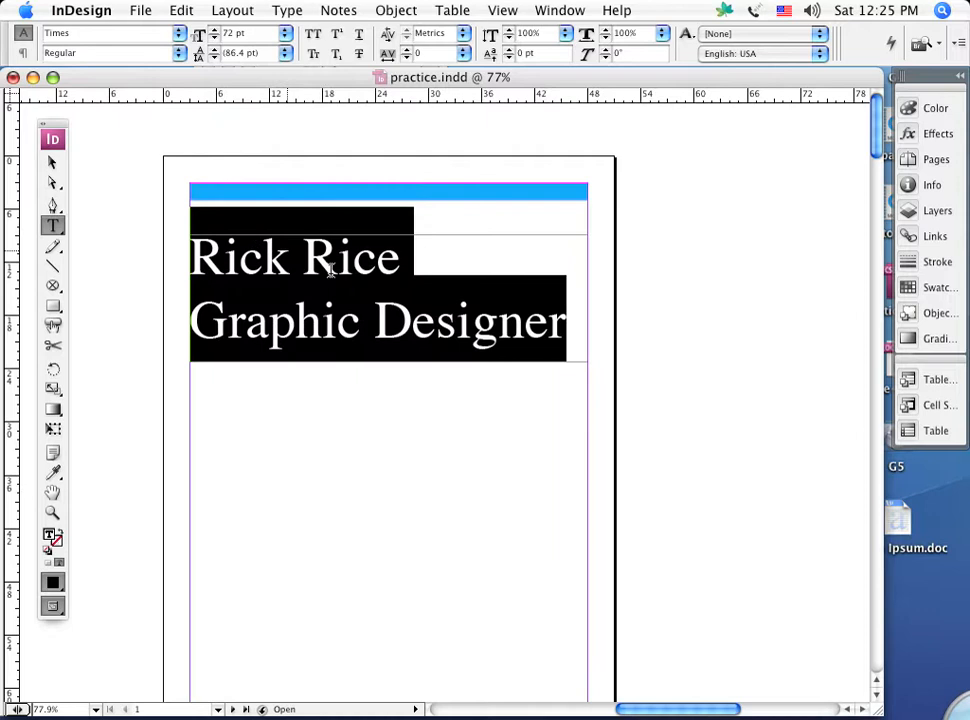
pyautogui.click(409, 262)
pyautogui.moveTo(409, 262); pyautogui.dragTo(147, 262)
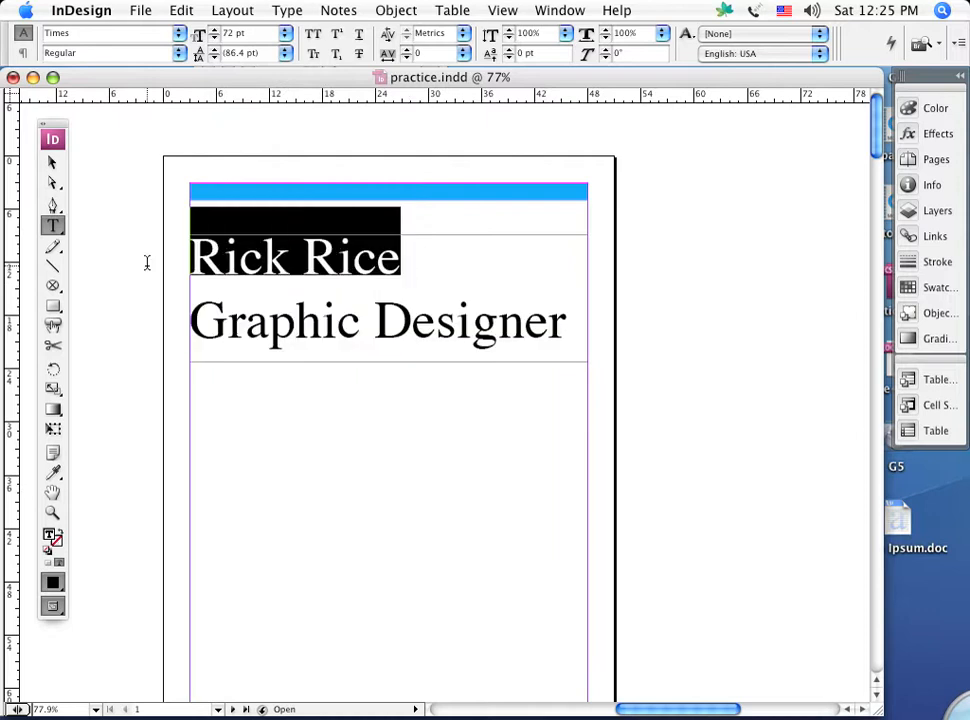
pyautogui.click(286, 35)
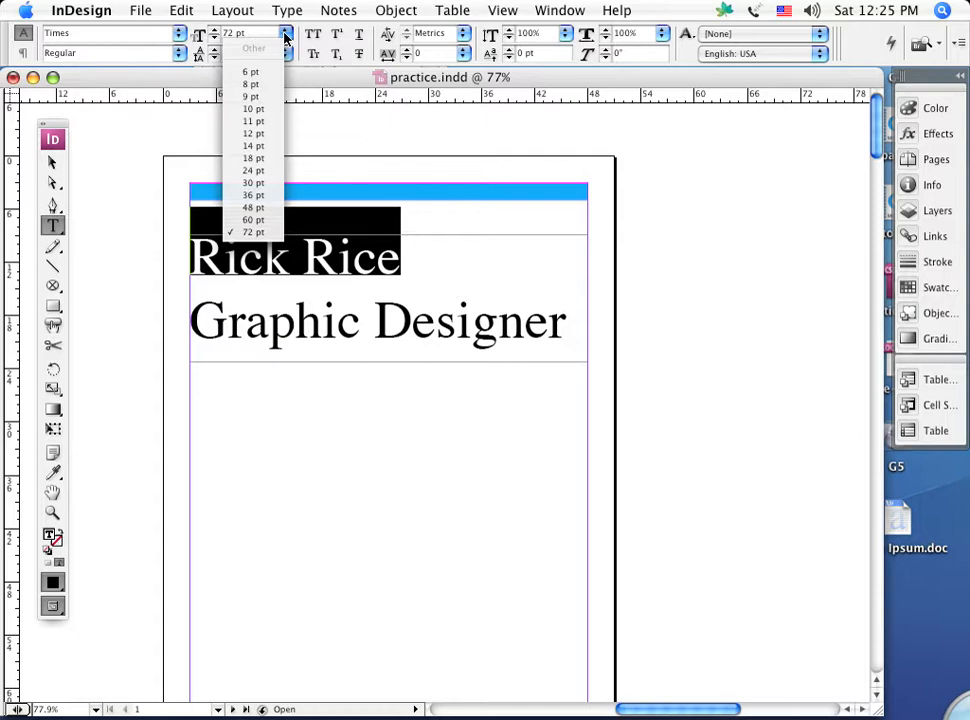
pyautogui.click(381, 138)
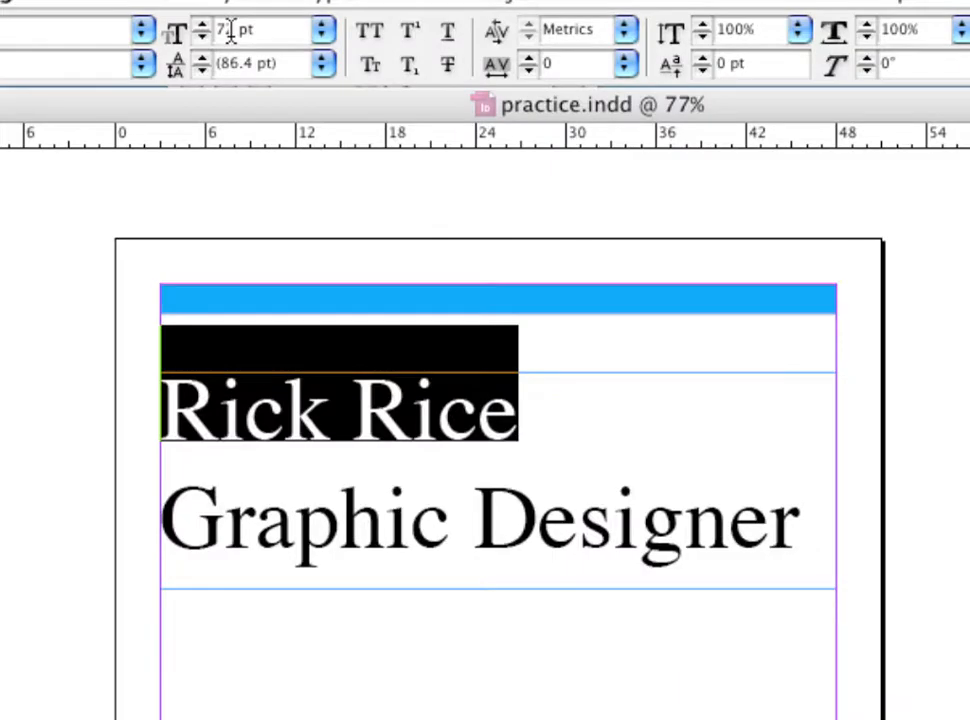
pyautogui.moveTo(234, 31); pyautogui.dragTo(186, 33)
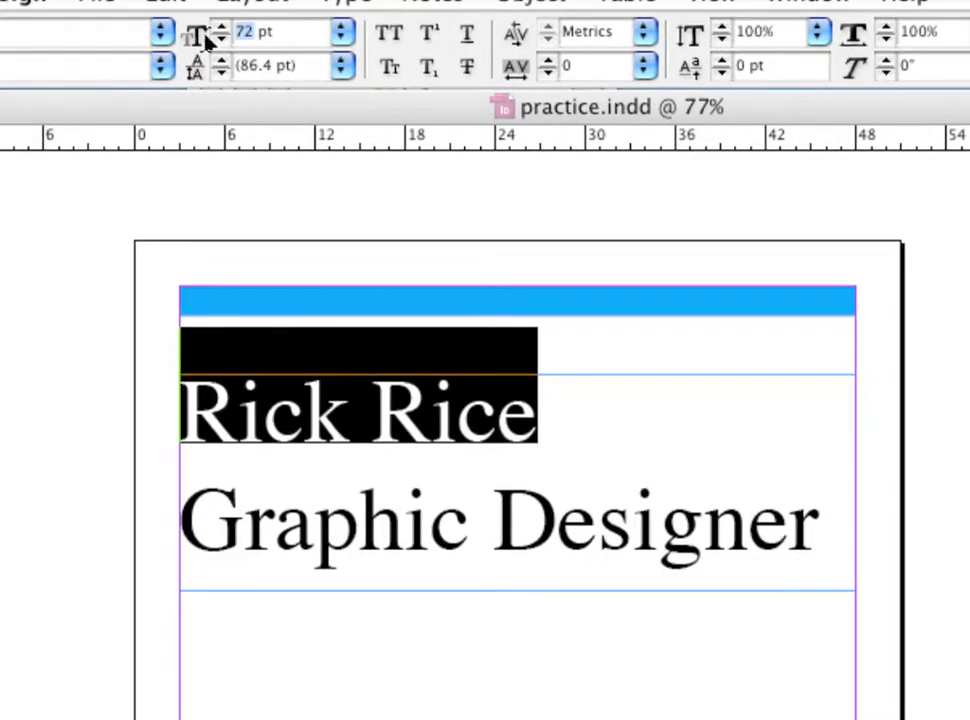
pyautogui.write('100')
pyautogui.press('Return')
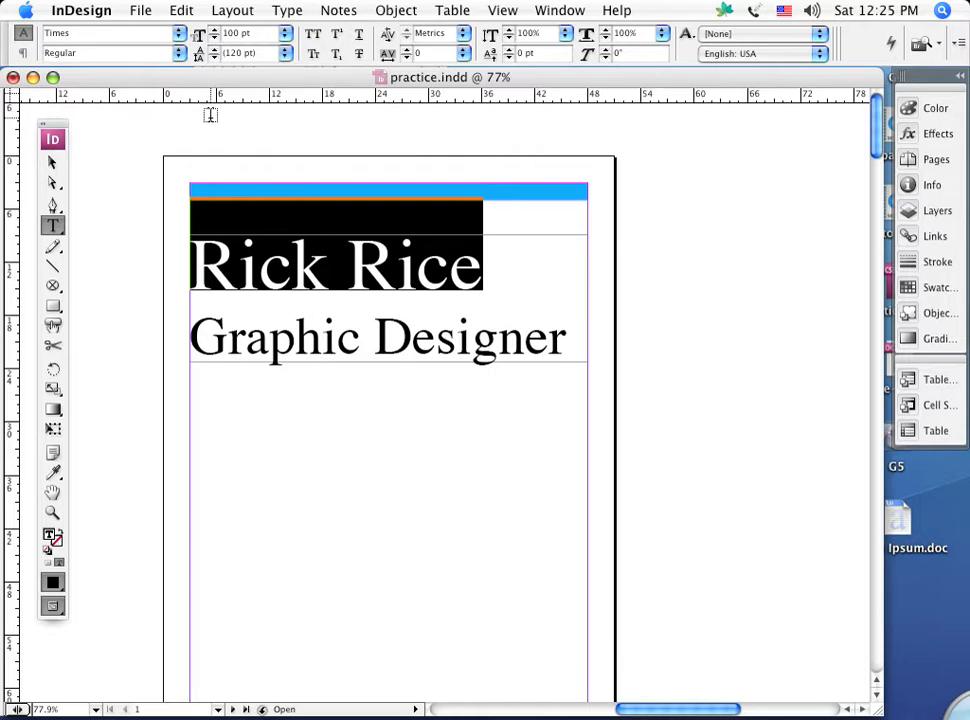
# Set the name line's font style to Bold and the "Graphic Designer" line's to Bold Italic.
pyautogui.click(180, 53)
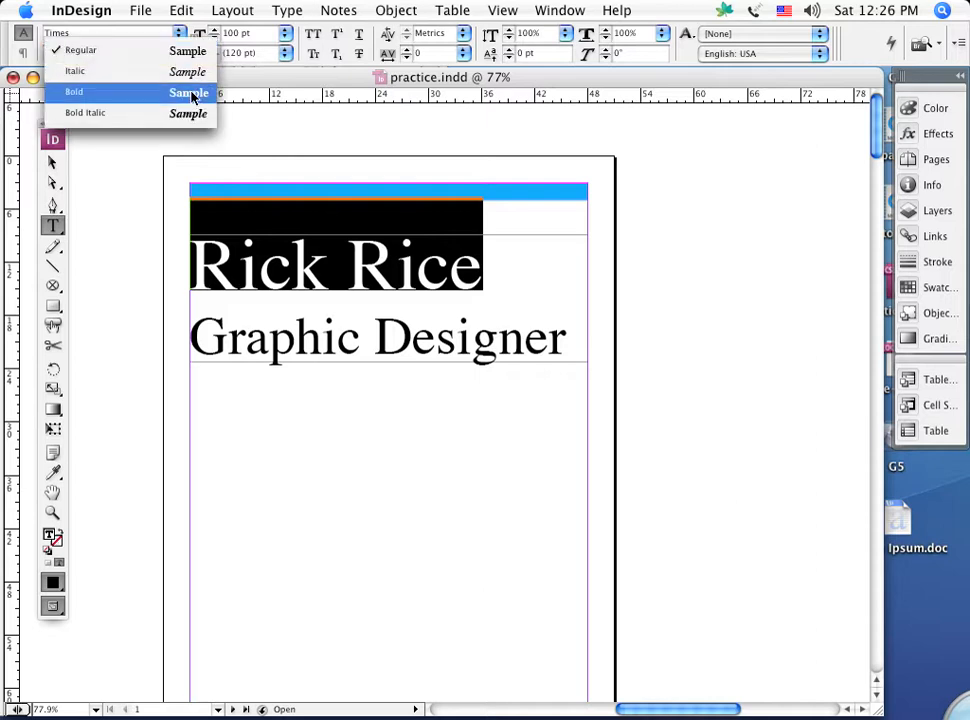
pyautogui.click(190, 93)
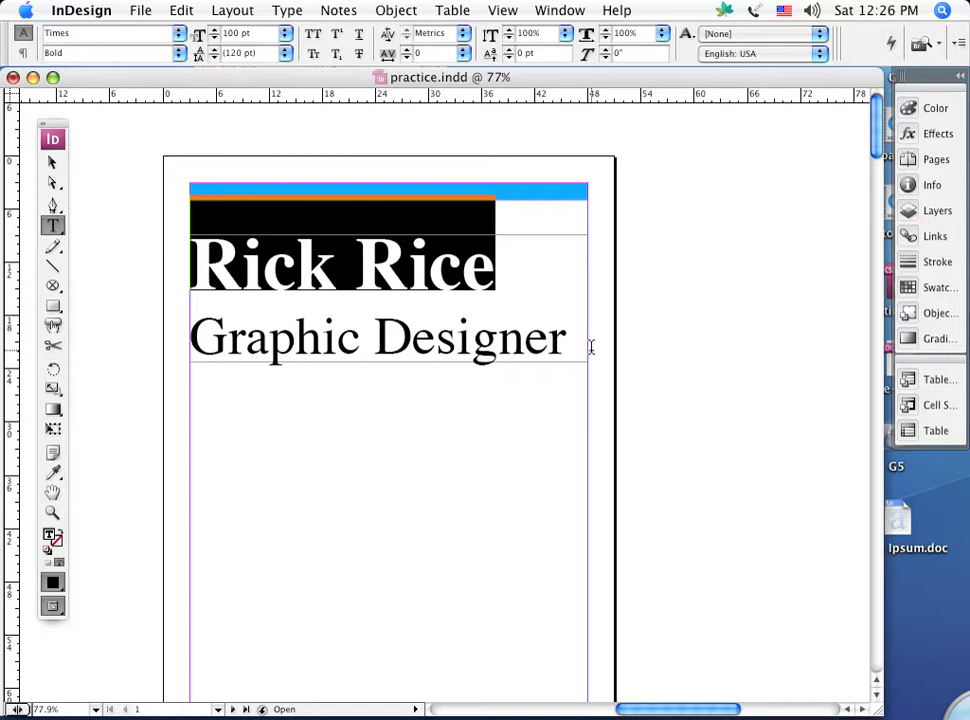
pyautogui.moveTo(578, 340); pyautogui.dragTo(183, 330)
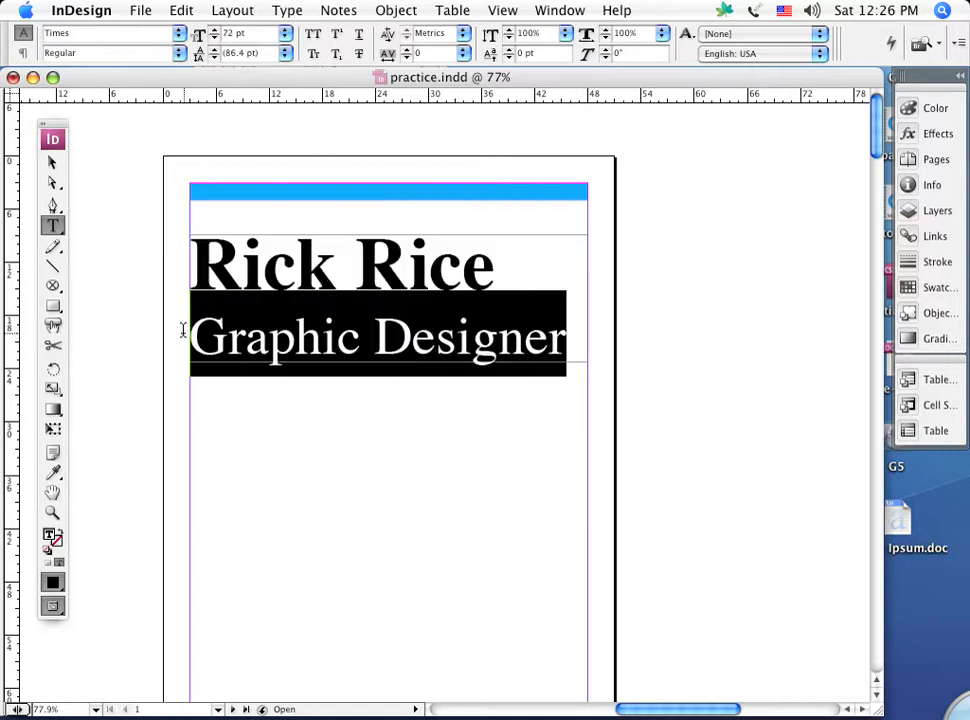
pyautogui.click(179, 54)
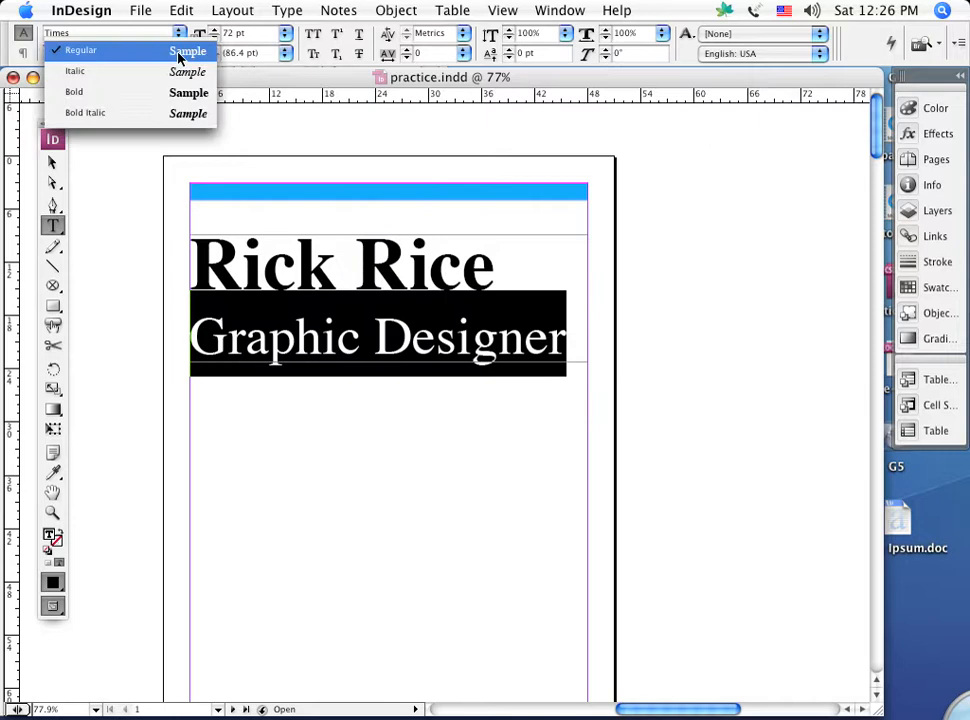
pyautogui.click(197, 114)
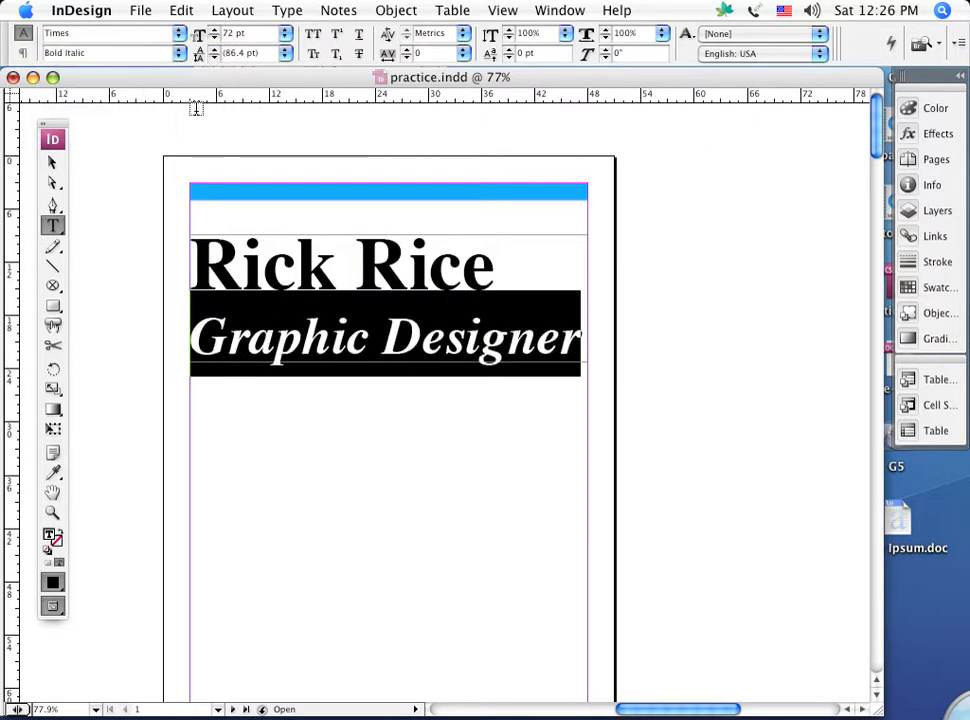
pyautogui.click(130, 216)
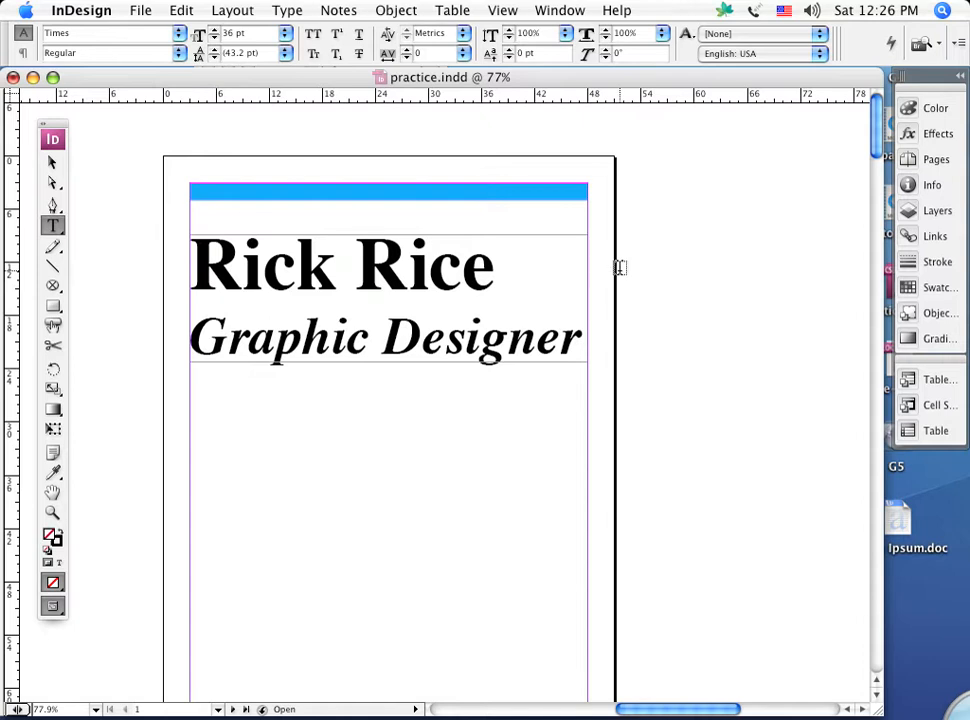
# Center-align both heading lines within the text frame.
pyautogui.click(578, 335)
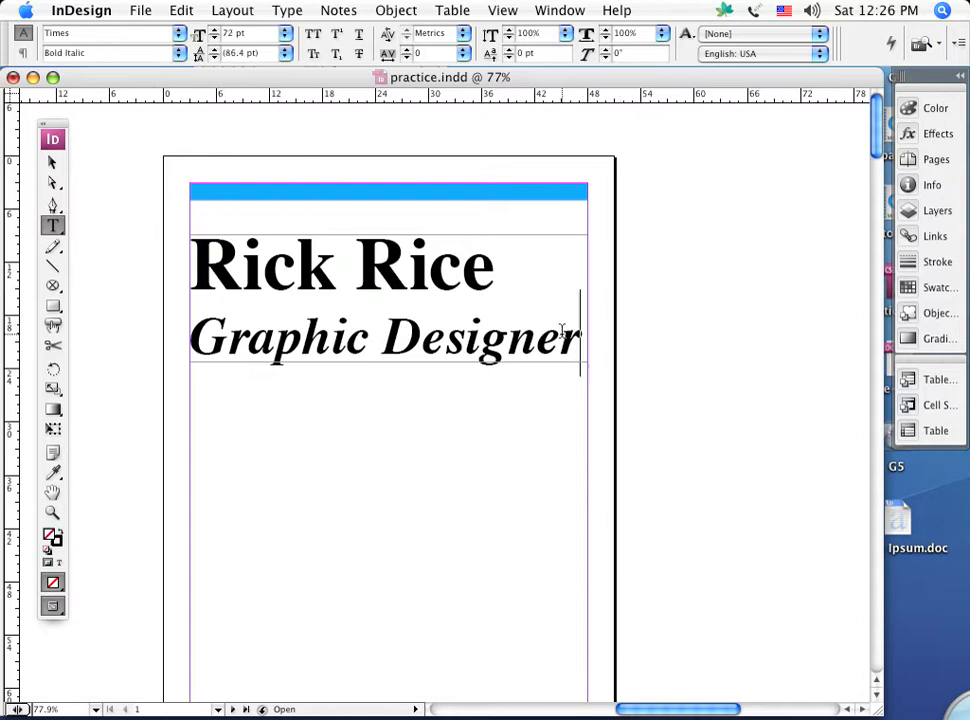
pyautogui.moveTo(563, 330); pyautogui.dragTo(131, 170)
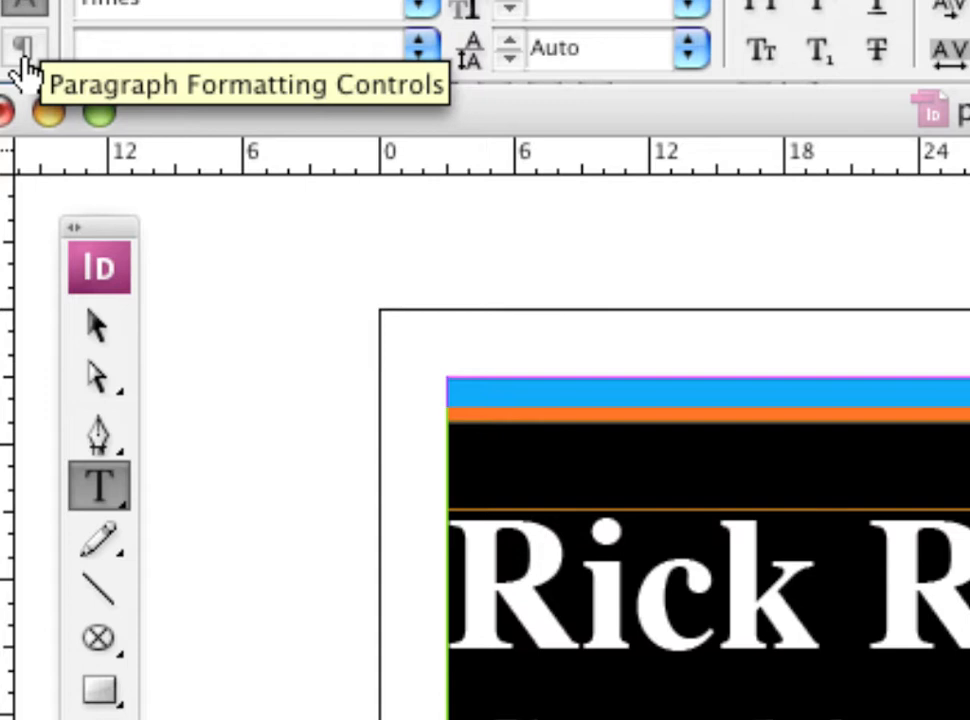
pyautogui.click(22, 58)
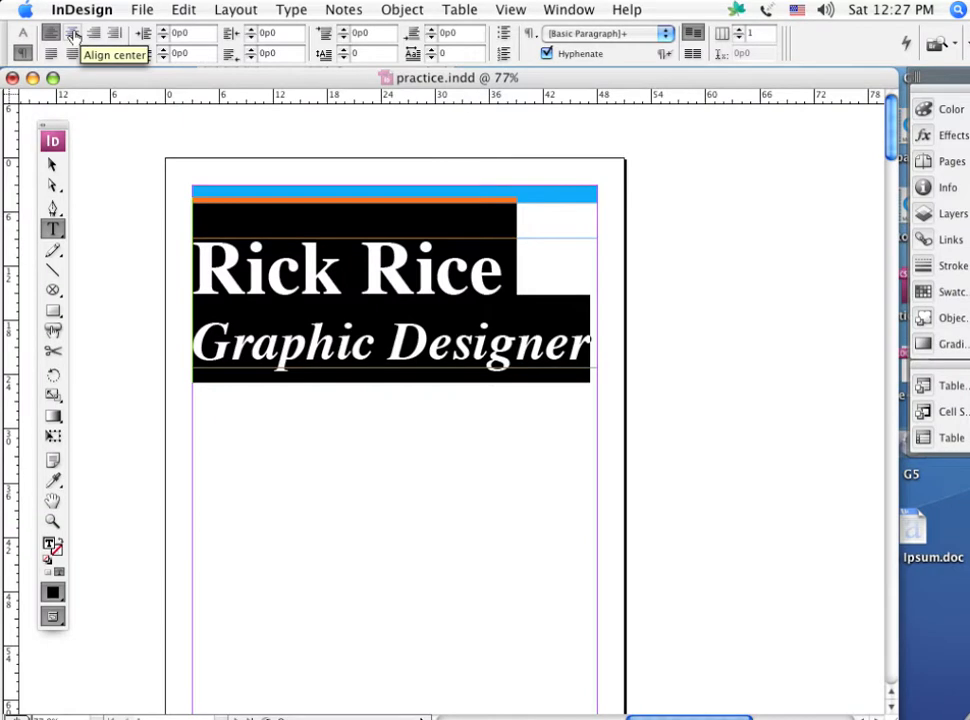
pyautogui.click(72, 34)
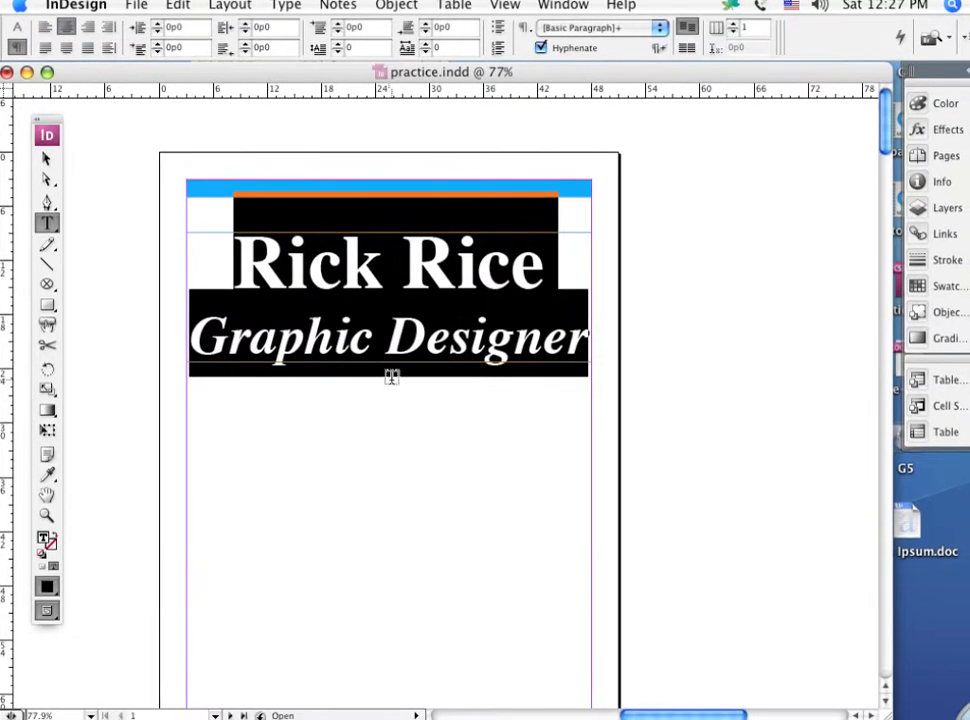
# Color the name line of the heading with the blue swatch C=100 M=90 Y=10 K=0.
pyautogui.click(726, 328)
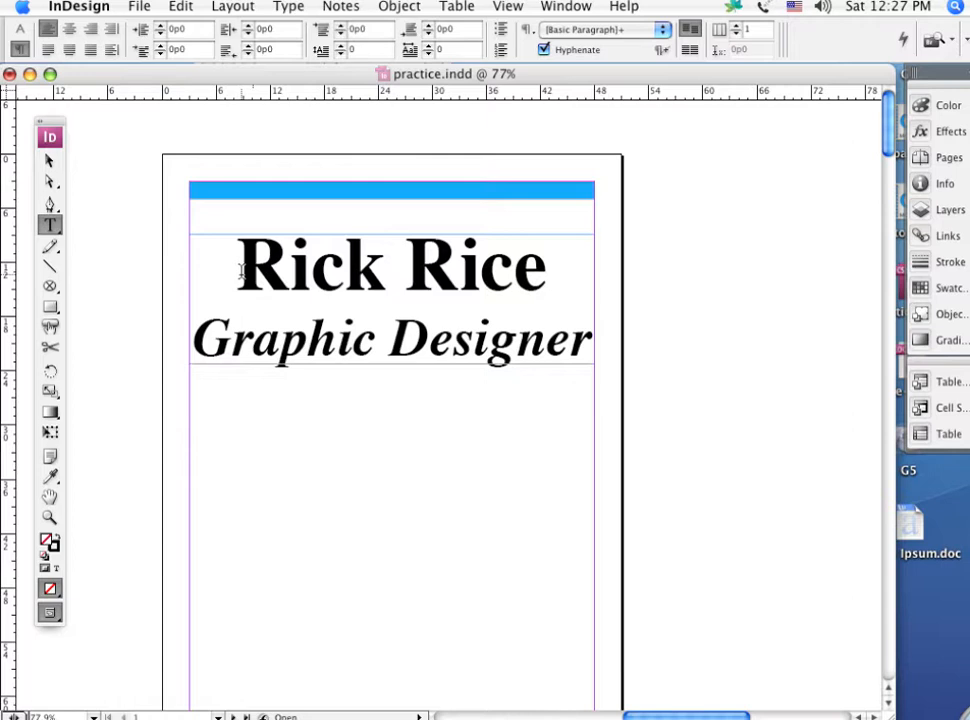
pyautogui.moveTo(240, 270); pyautogui.dragTo(553, 268)
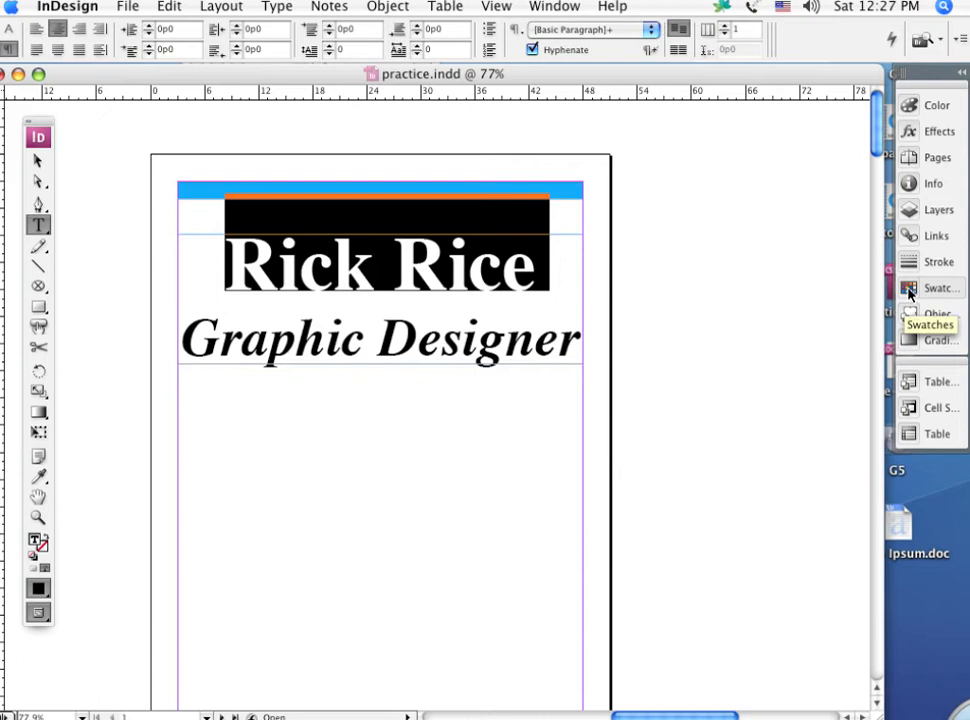
pyautogui.click(909, 290)
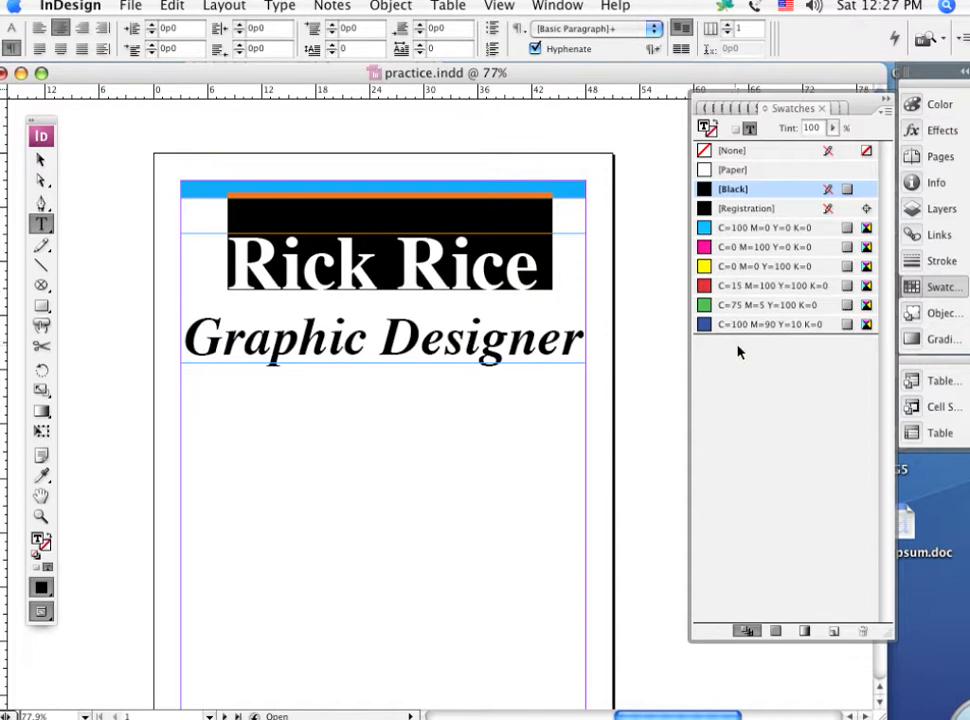
pyautogui.click(703, 325)
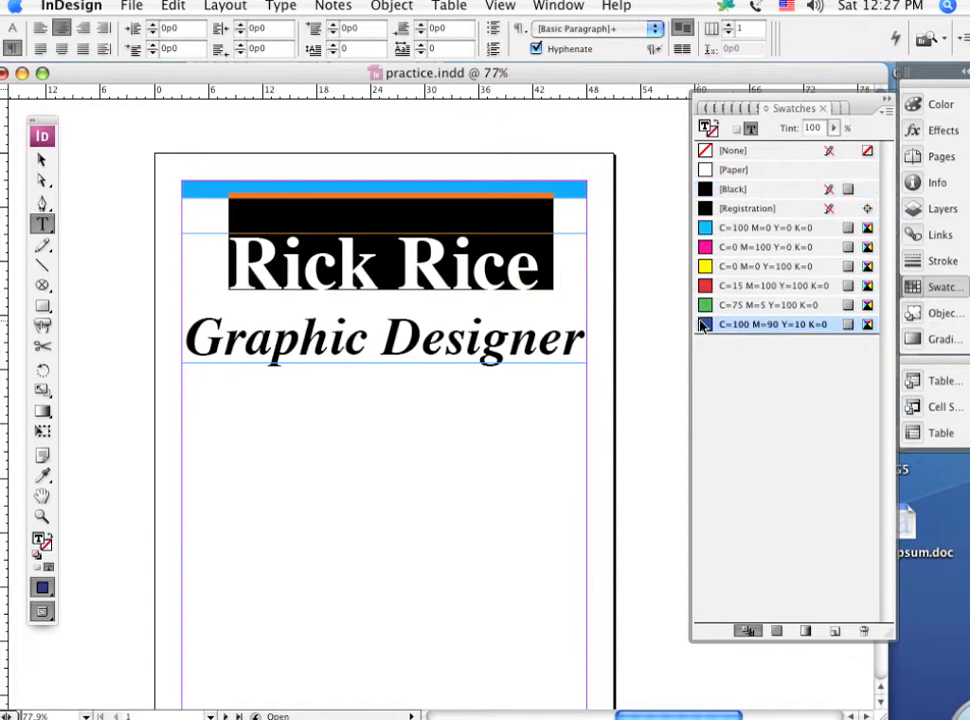
# Color the "Graphic Designer" line with the magenta swatch C=0 M=100 Y=0 K=0.
pyautogui.click(583, 340)
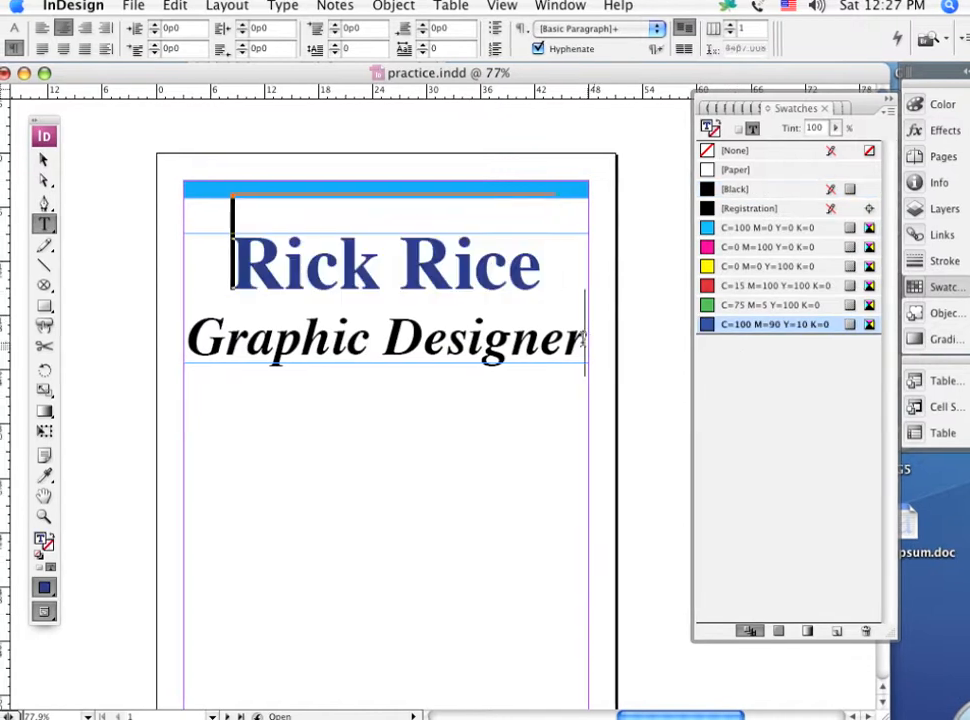
pyautogui.moveTo(583, 340); pyautogui.dragTo(180, 345)
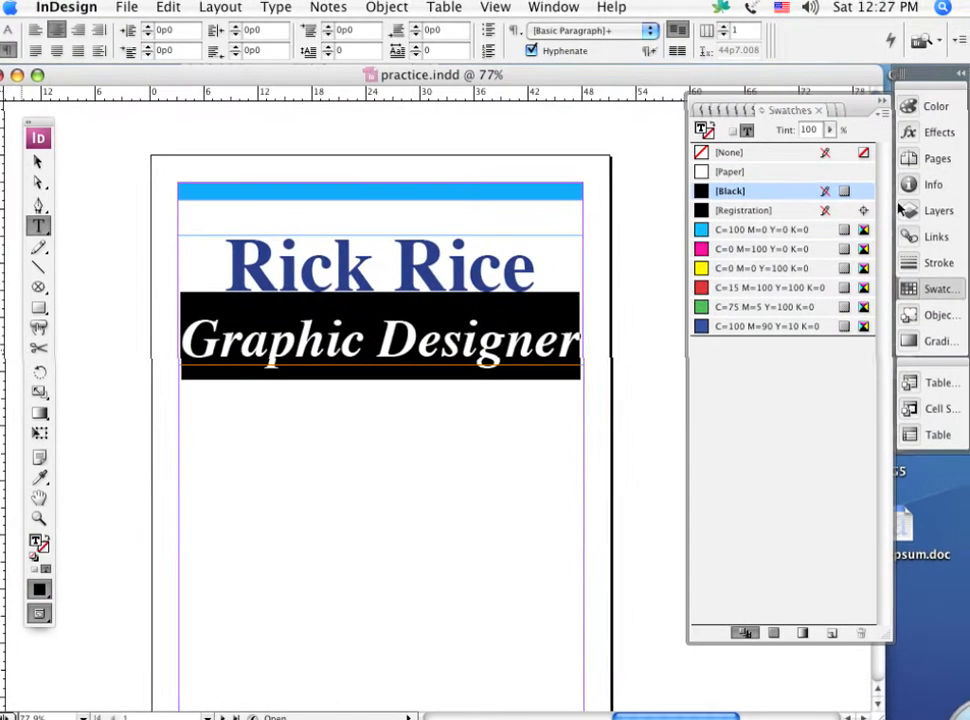
pyautogui.click(702, 249)
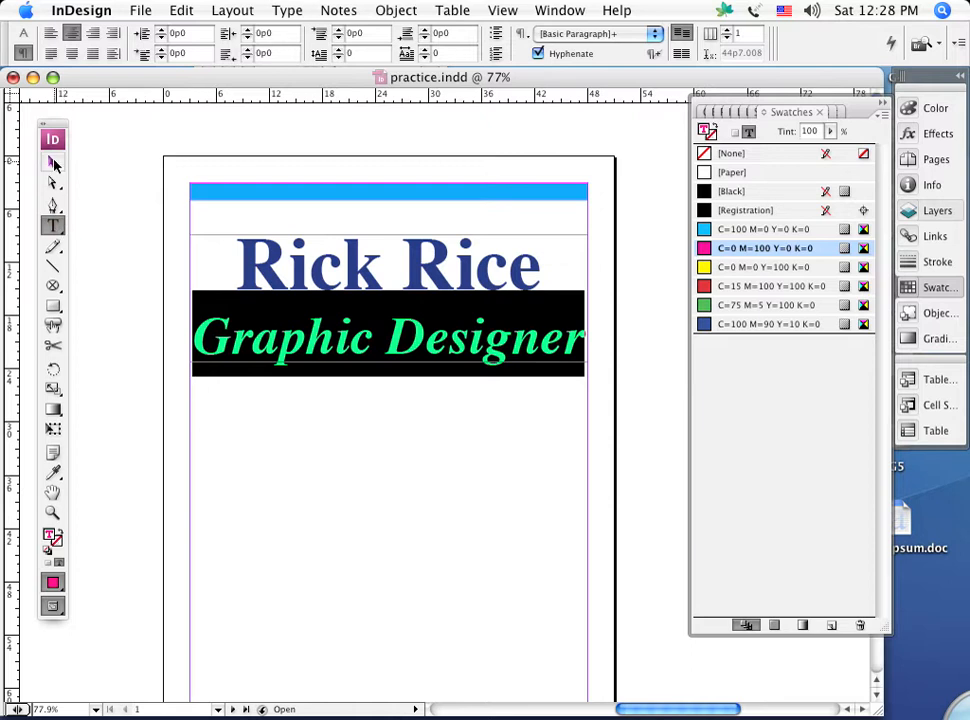
# Fill the heading's text frame with the yellow swatch C=0 M=0 Y=100 K=0 and resize it to about 16 picas high.
pyautogui.click(54, 163)
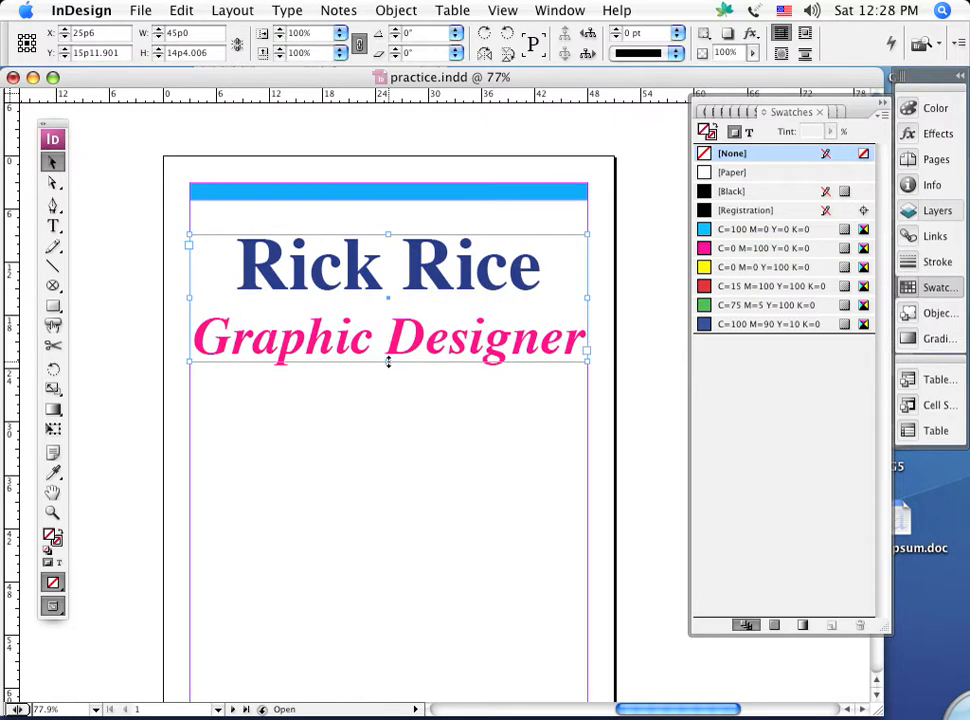
pyautogui.moveTo(388, 362); pyautogui.dragTo(392, 522)
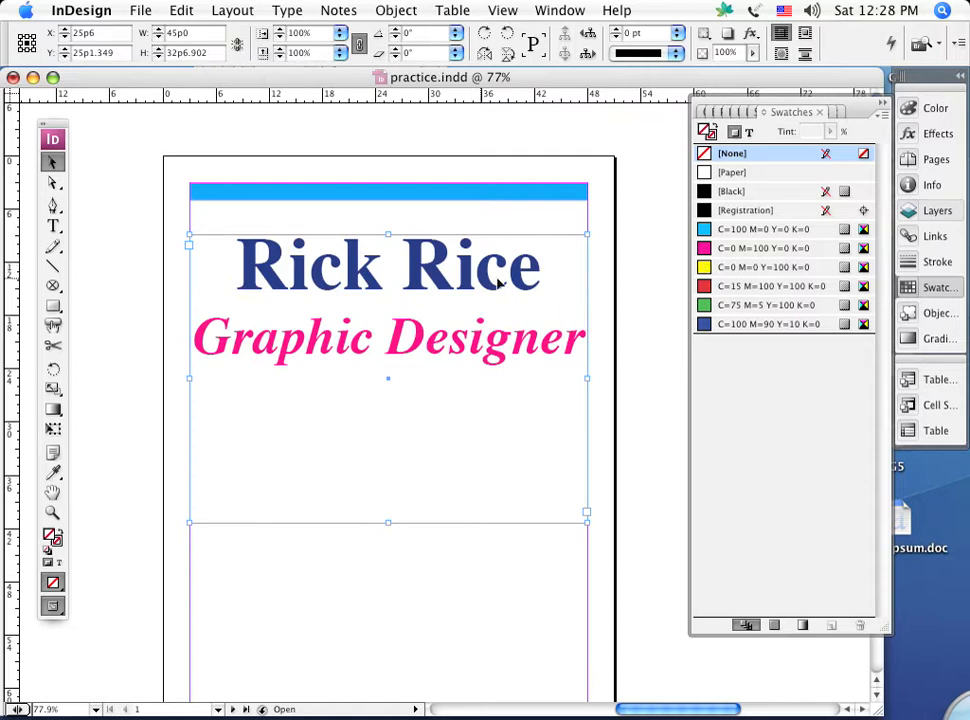
pyautogui.click(708, 268)
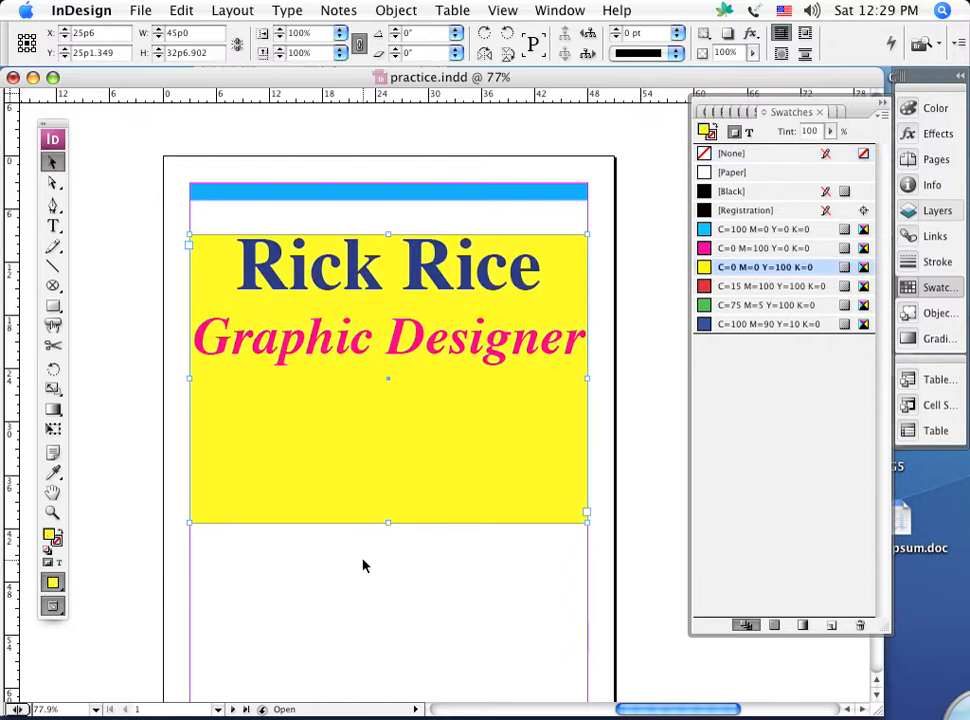
pyautogui.moveTo(385, 520); pyautogui.dragTo(385, 375)
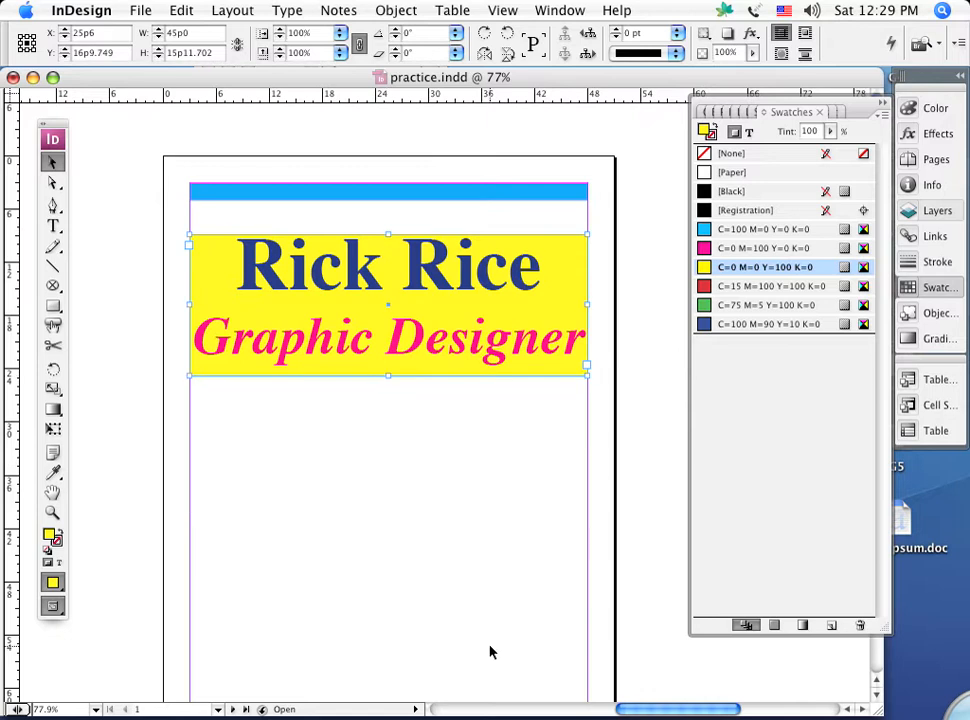
# Give the heading's text frame a [Black] stroke with a weight of 5 pt and deselect it.
pyautogui.click(58, 541)
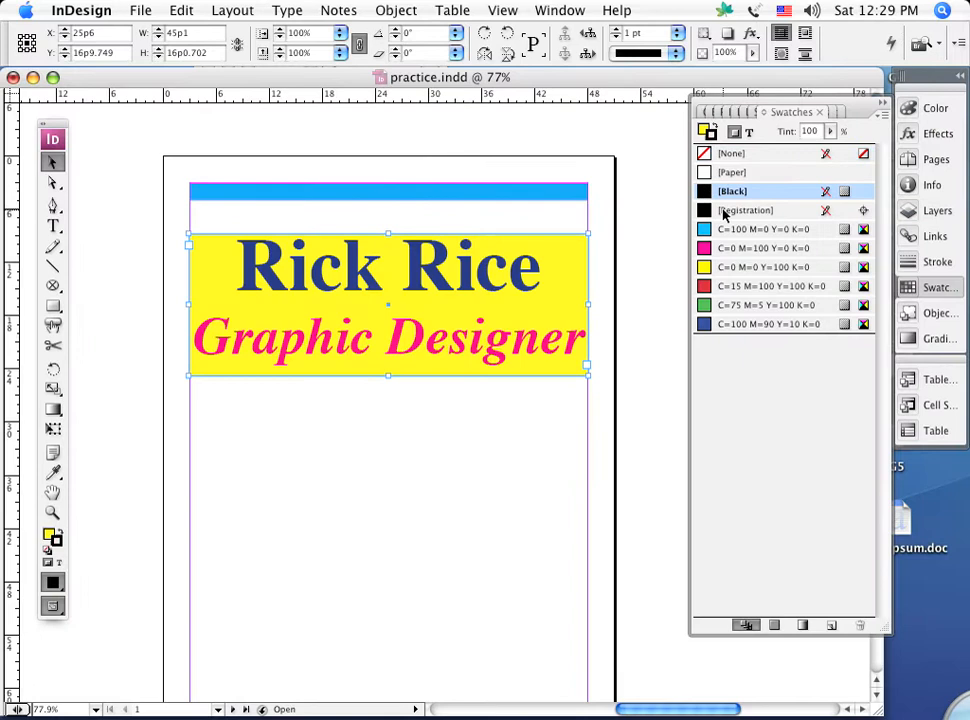
pyautogui.click(616, 30)
pyautogui.click(616, 30)
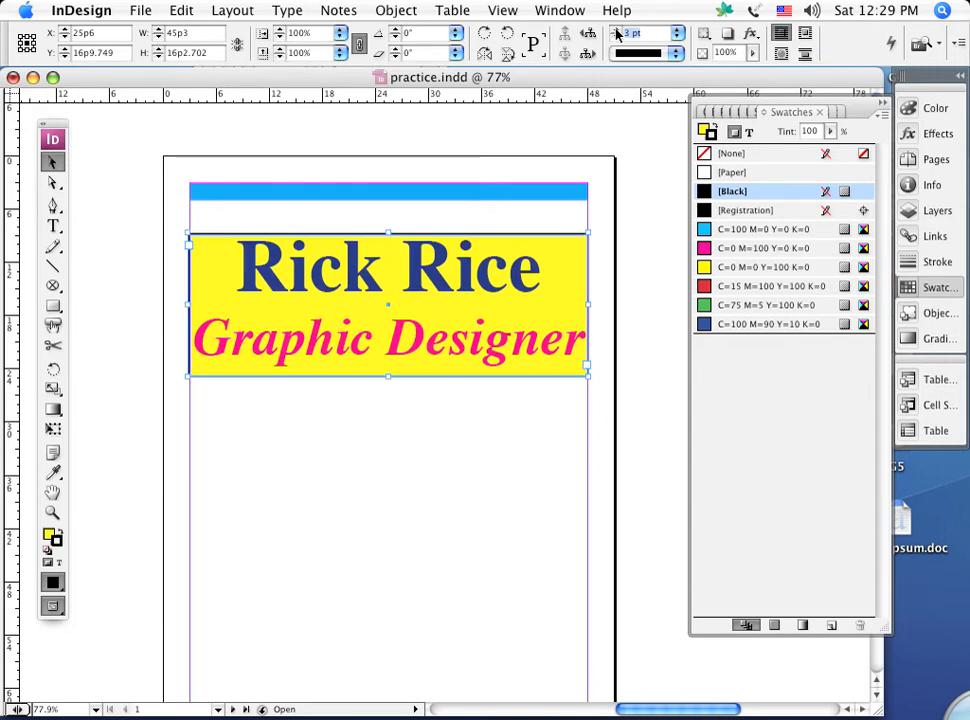
pyautogui.click(616, 30)
pyautogui.click(616, 30)
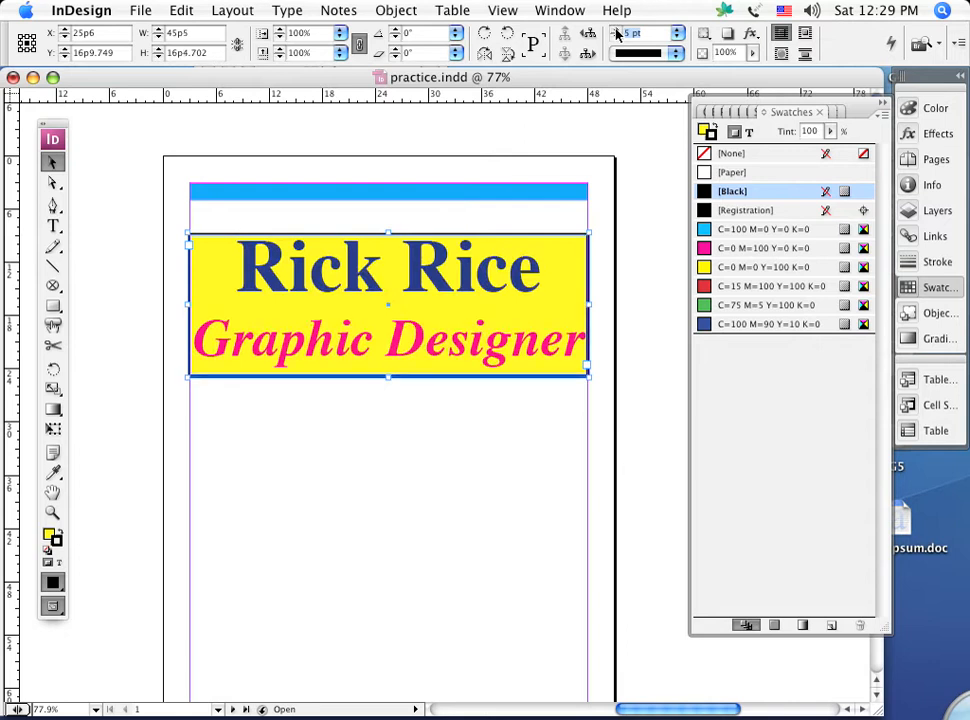
pyautogui.click(641, 187)
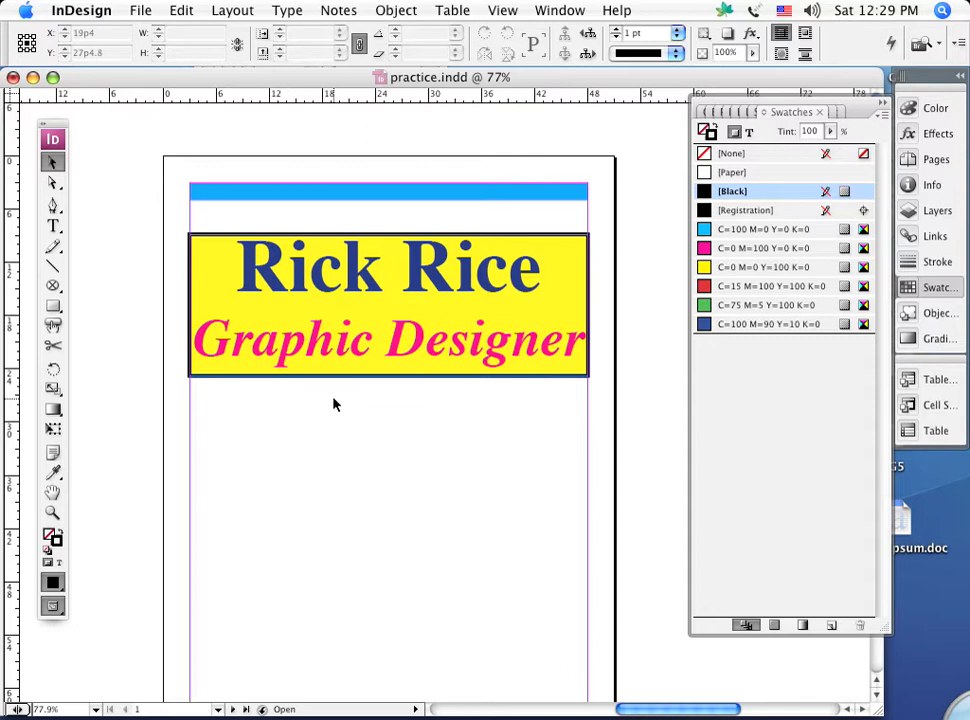
# Set the leading of both heading lines to 60 pt and deselect the text.
pyautogui.click(53, 226)
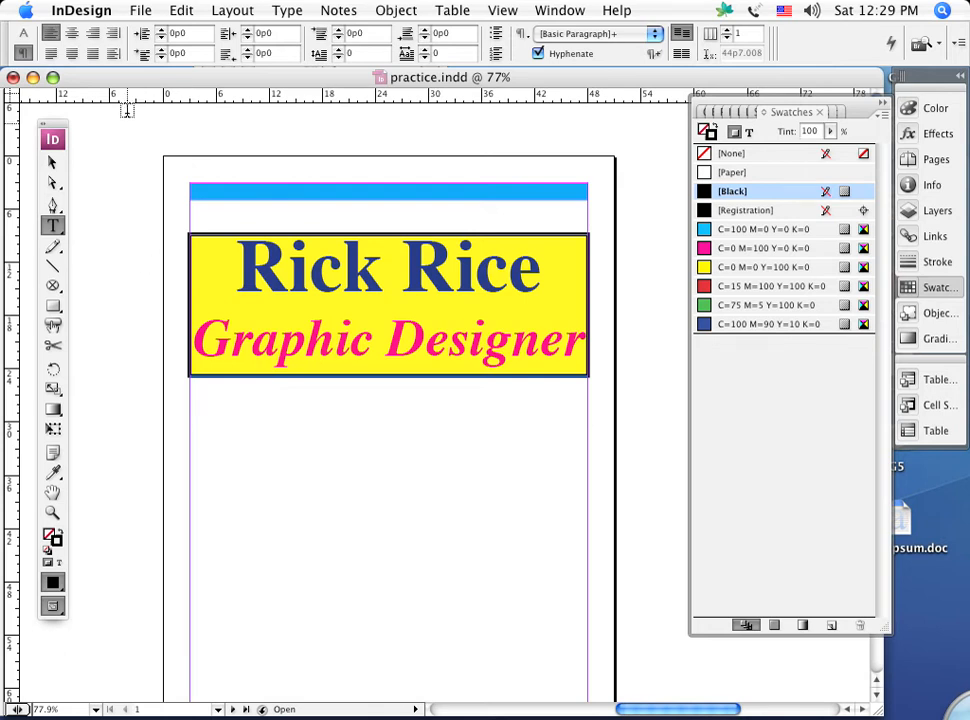
pyautogui.click(22, 36)
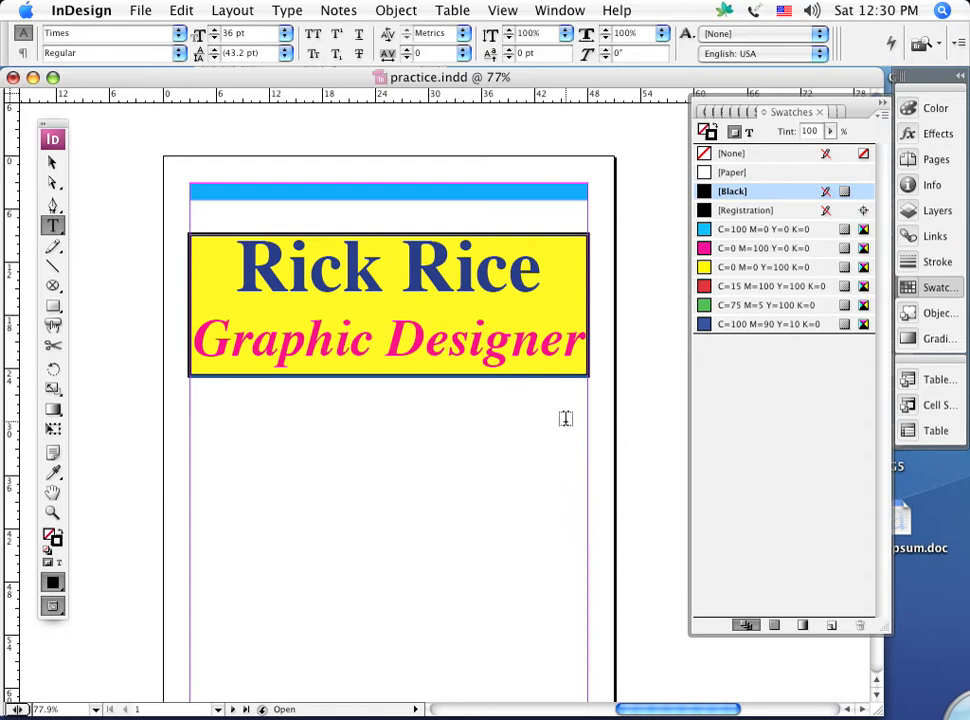
pyautogui.moveTo(596, 336); pyautogui.dragTo(268, 296)
pyautogui.click(150, 264)
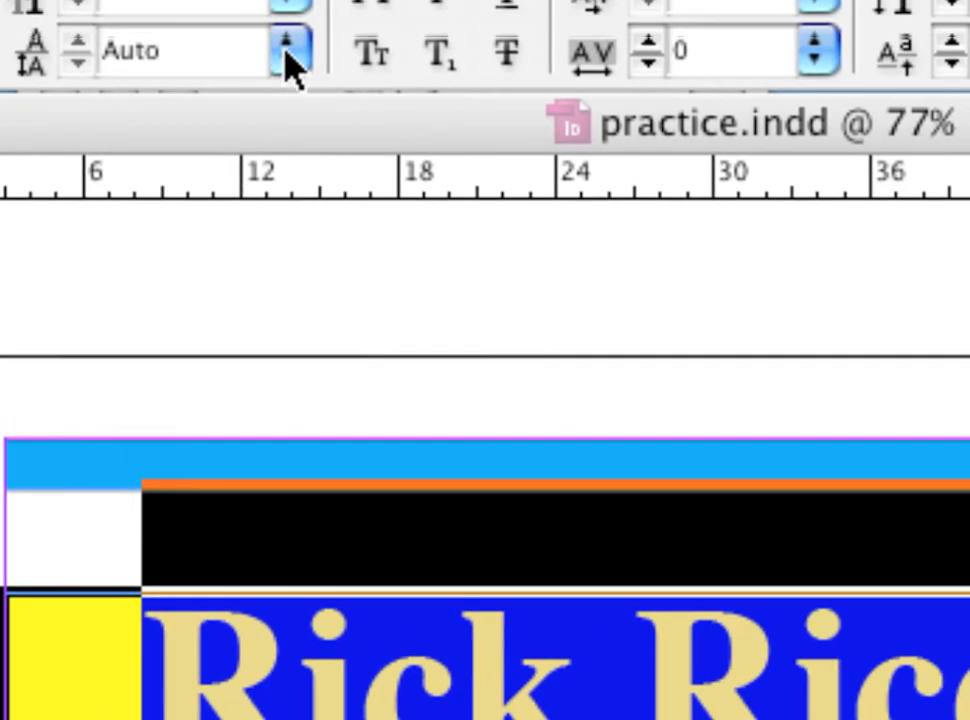
pyautogui.click(368, 44)
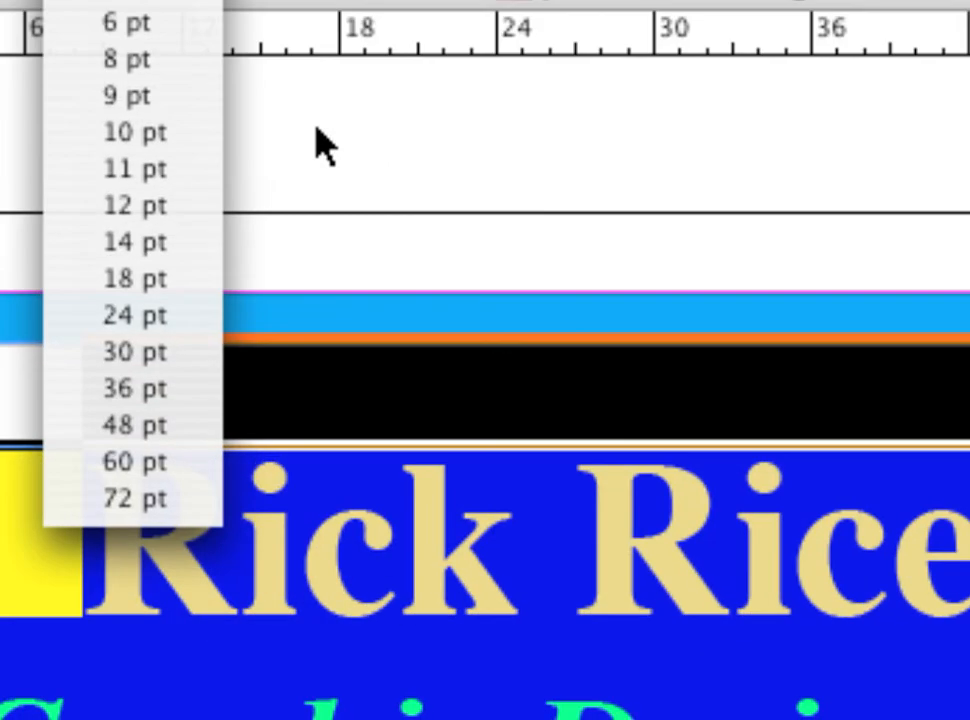
pyautogui.click(317, 130)
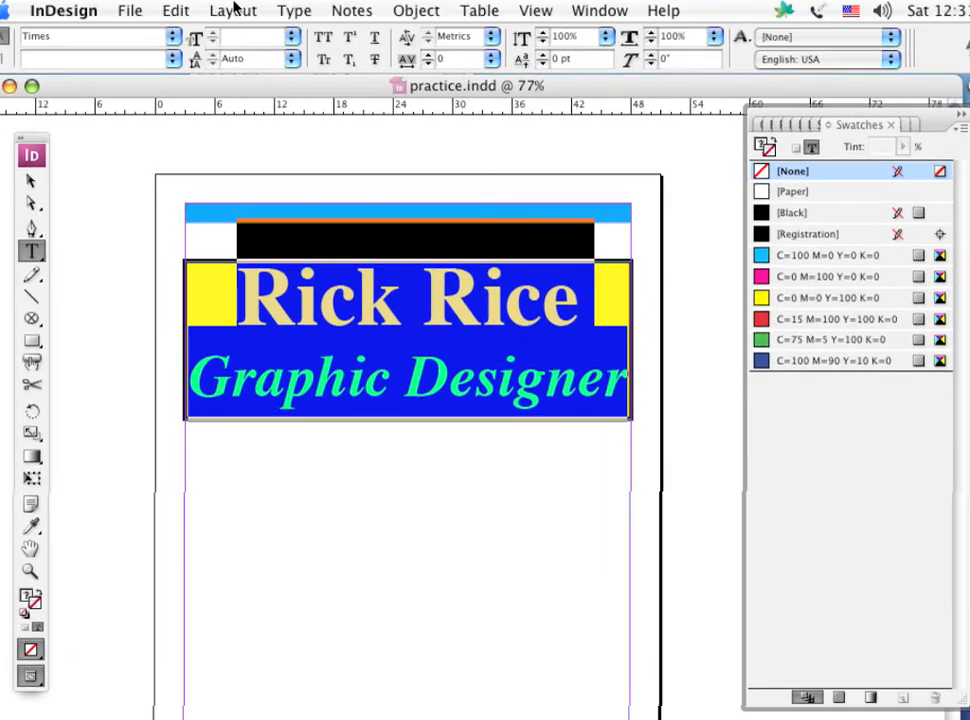
pyautogui.click(291, 58)
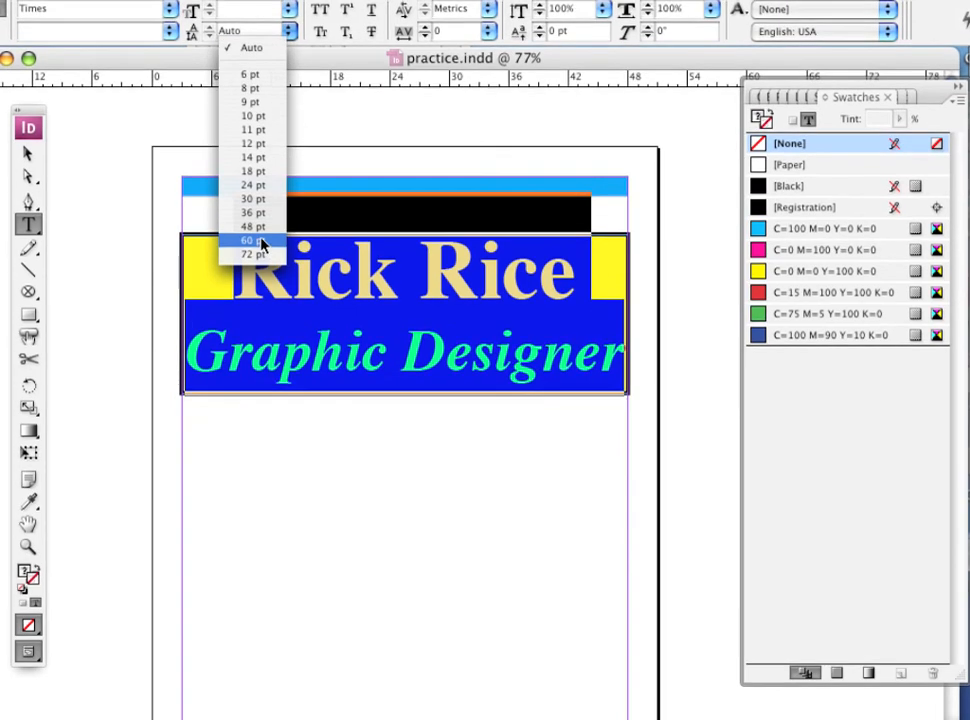
pyautogui.click(259, 242)
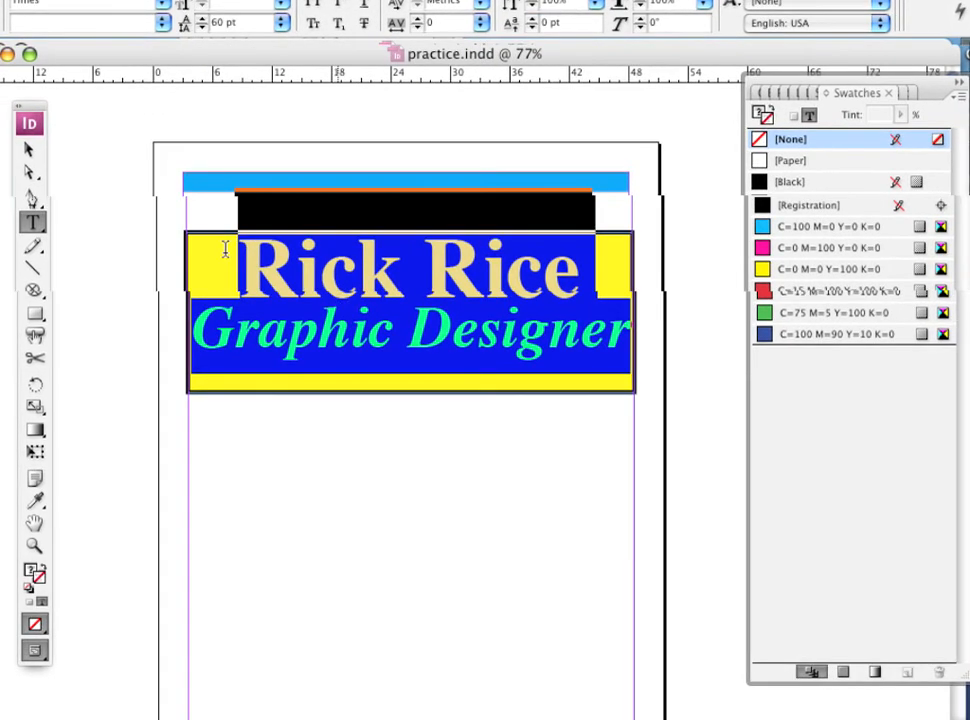
pyautogui.press('super+a')
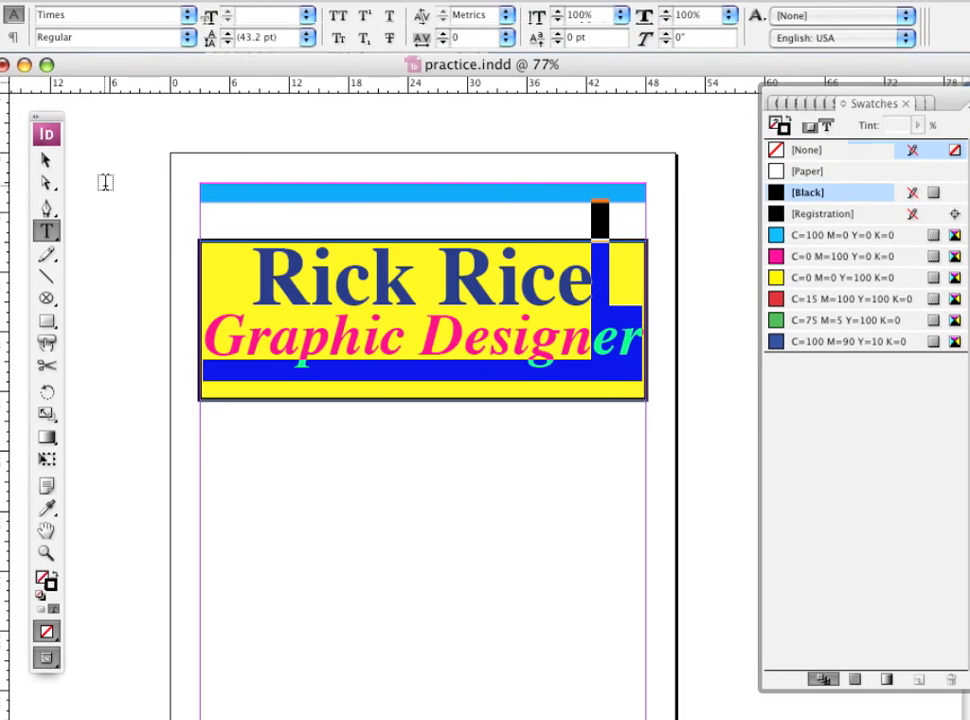
pyautogui.click(105, 182)
# Shorten the heading's text frame from its lower edge to a height of about 15p3.
pyautogui.click(45, 160)
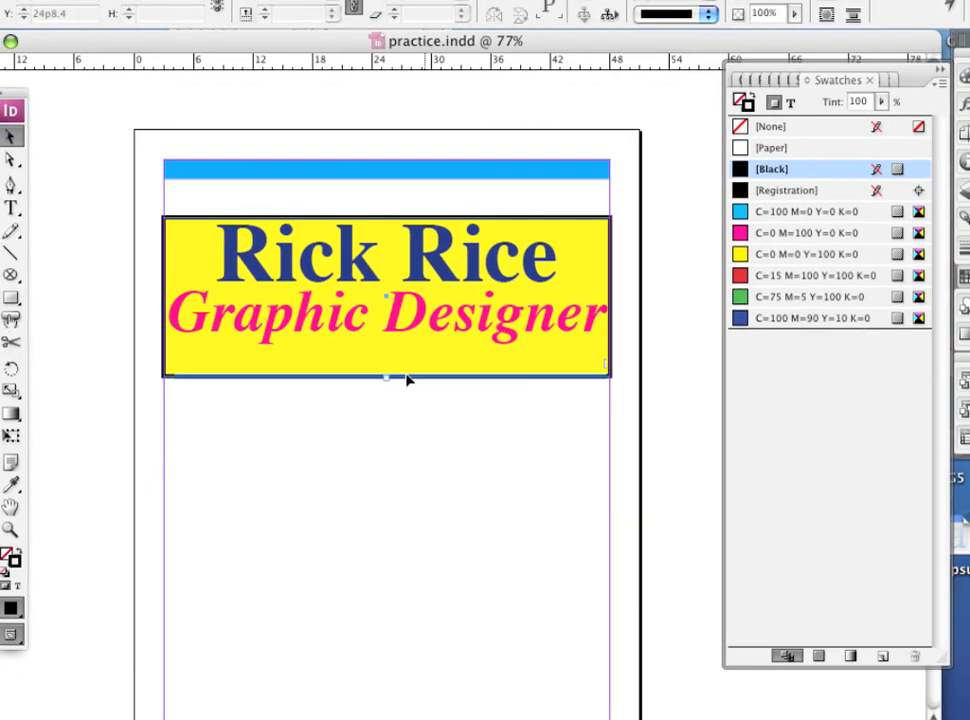
pyautogui.click(418, 396)
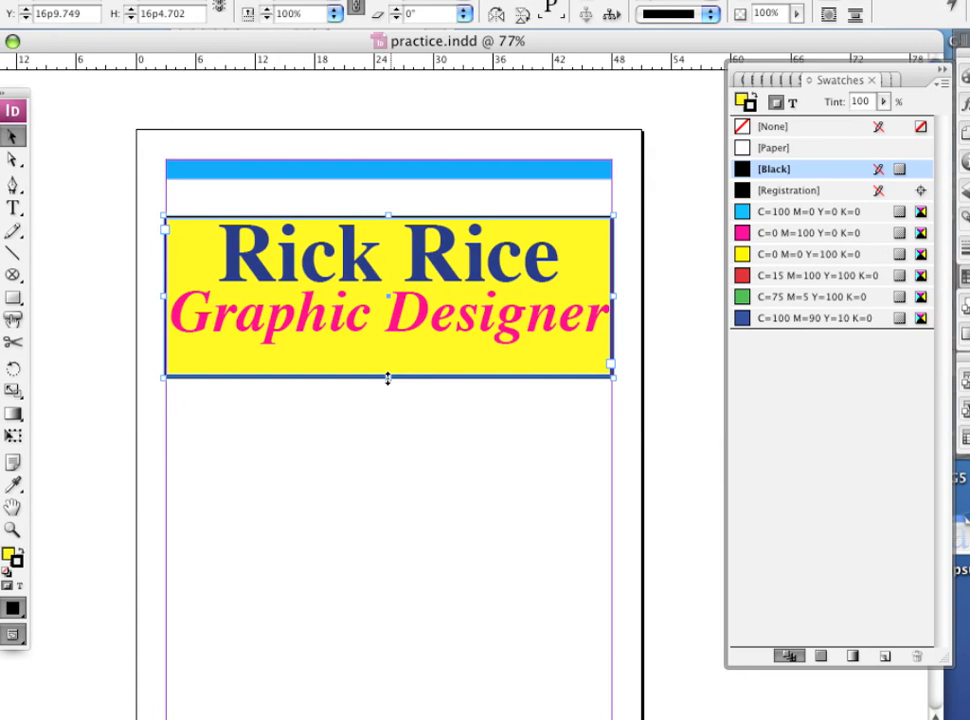
pyautogui.moveTo(388, 378); pyautogui.dragTo(388, 360)
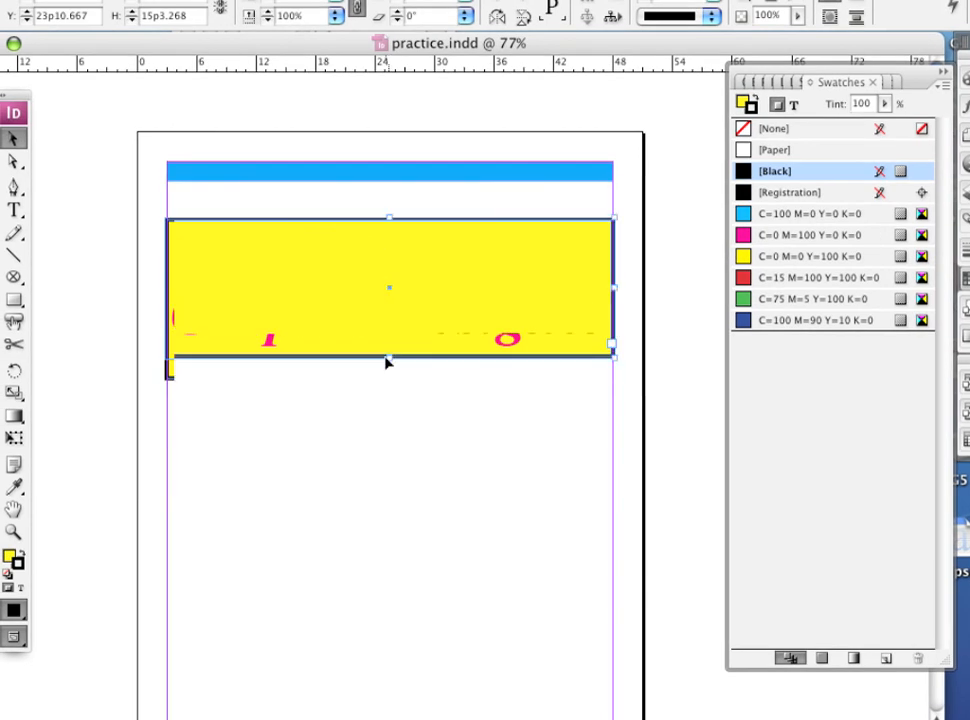